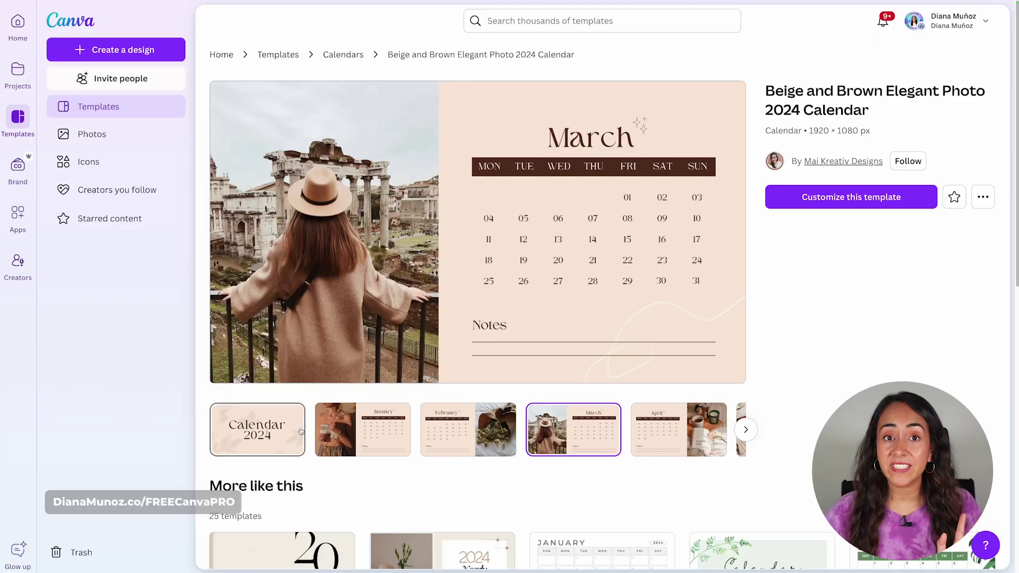
Preview the template's Calendar 2024 cover and its January, February, March and April pages.
{"action": "left_click", "coordinate": [389, 425]}
{"action": "left_click", "coordinate": [466, 425]}
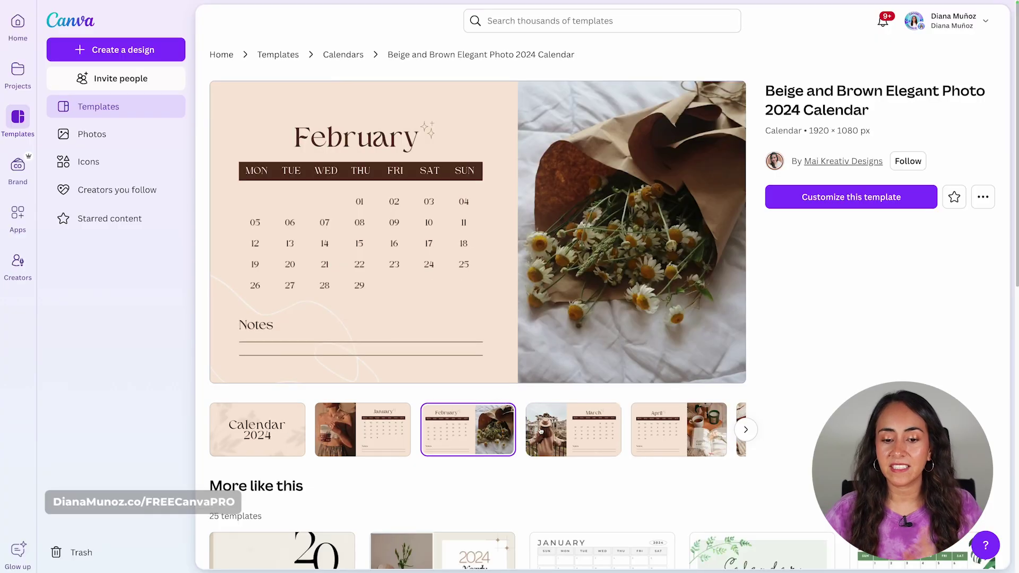
{"action": "left_click", "coordinate": [554, 433]}
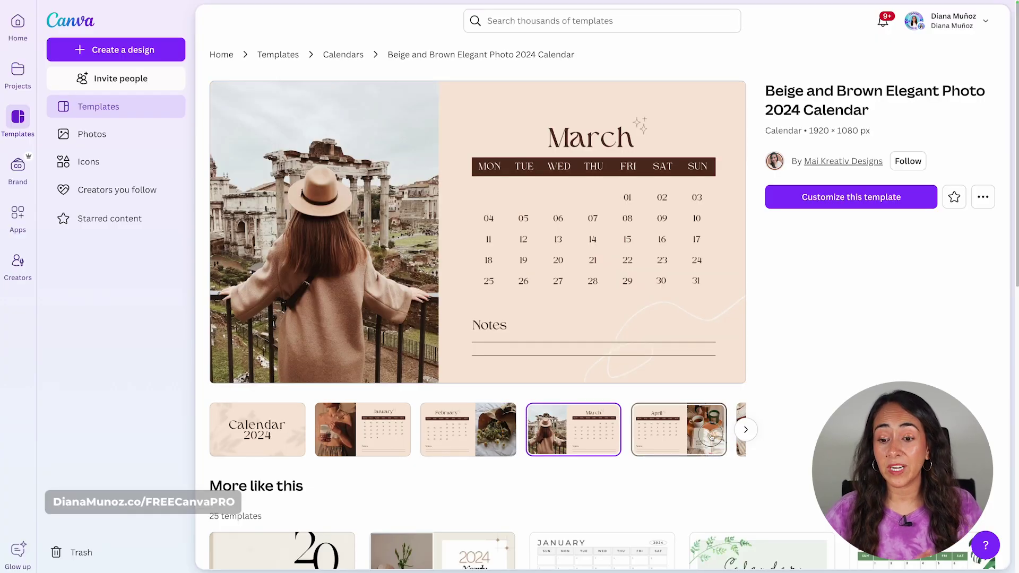
{"action": "left_click", "coordinate": [712, 436]}
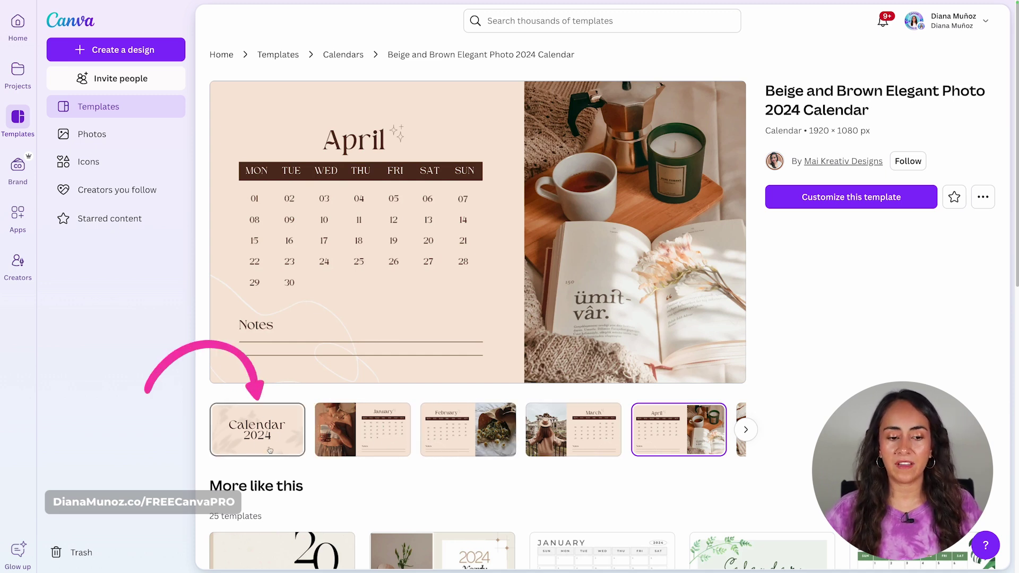
{"action": "left_click", "coordinate": [256, 432]}
{"action": "left_click", "coordinate": [385, 425]}
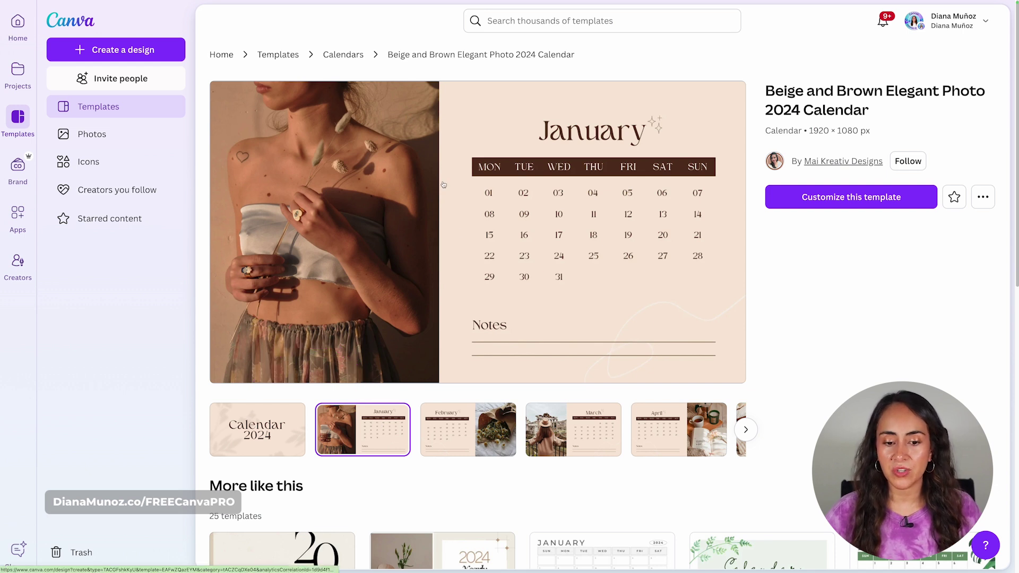
{"action": "left_click", "coordinate": [467, 424]}
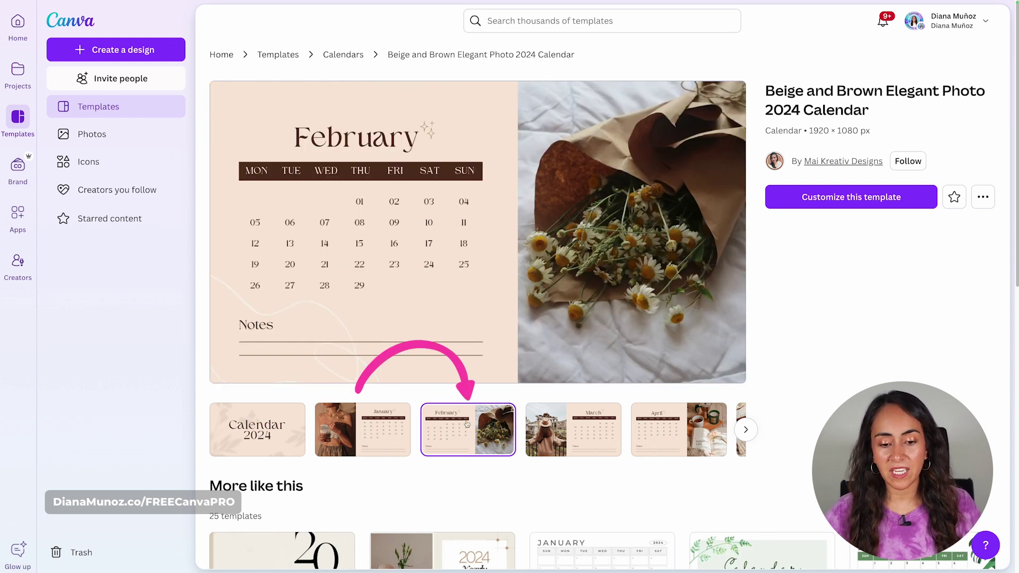
{"action": "left_click", "coordinate": [590, 441]}
{"action": "left_click", "coordinate": [679, 439]}
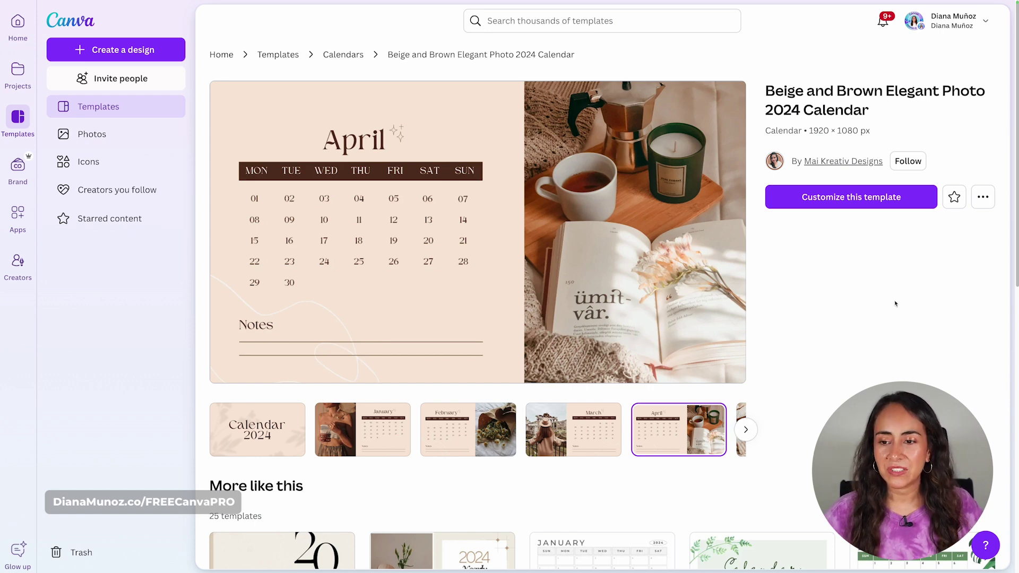
Customize the calendar template into an editable 13-page design, scan its pages, and show Share options.
{"action": "left_click", "coordinate": [865, 204]}
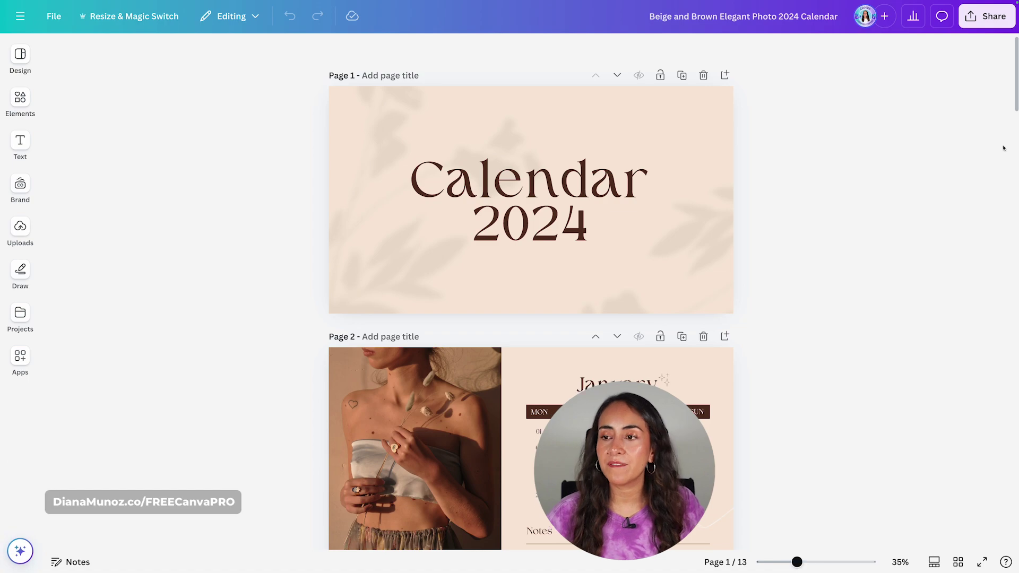
{"action": "scroll", "coordinate": [1003, 151], "scroll_direction": "down", "scroll_amount": 12}
{"action": "scroll", "coordinate": [999, 205], "scroll_direction": "down", "scroll_amount": 2}
{"action": "scroll", "coordinate": [996, 214], "scroll_direction": "up", "scroll_amount": 12}
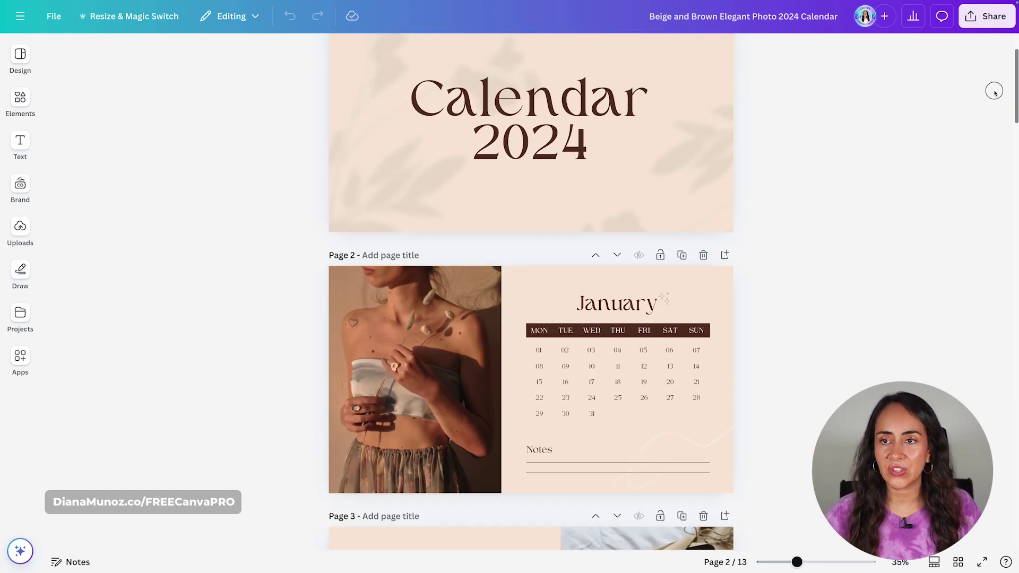
{"action": "scroll", "coordinate": [995, 85], "scroll_direction": "up", "scroll_amount": 2}
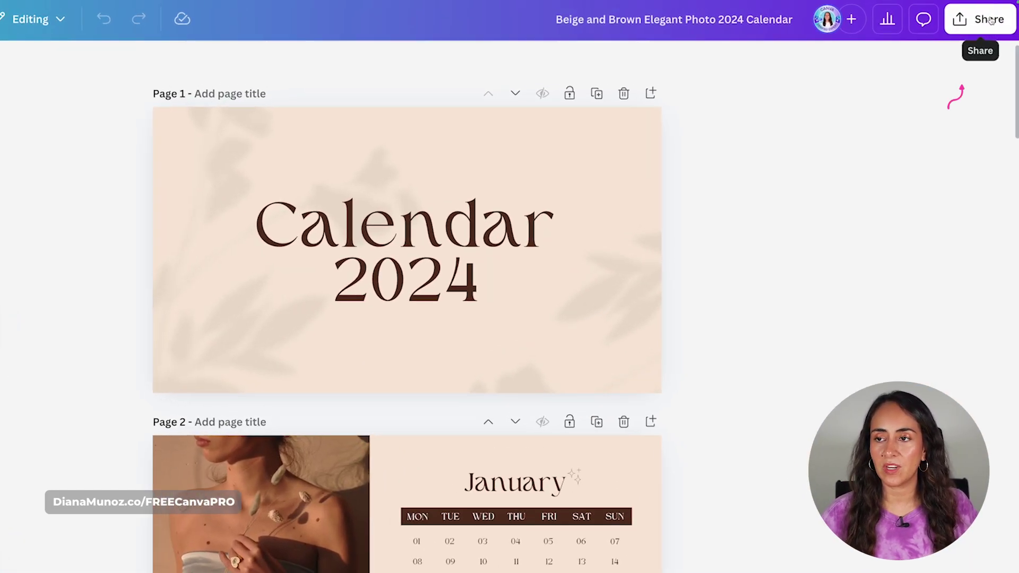
{"action": "left_click", "coordinate": [986, 16]}
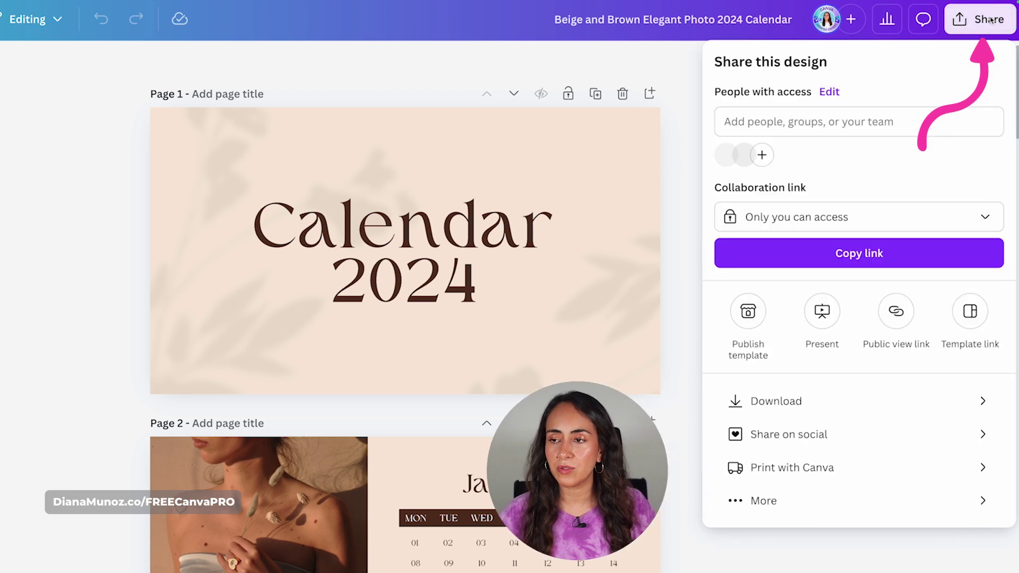
Download all 13 calendar pages as a PDF Print file.
{"action": "left_click", "coordinate": [835, 411]}
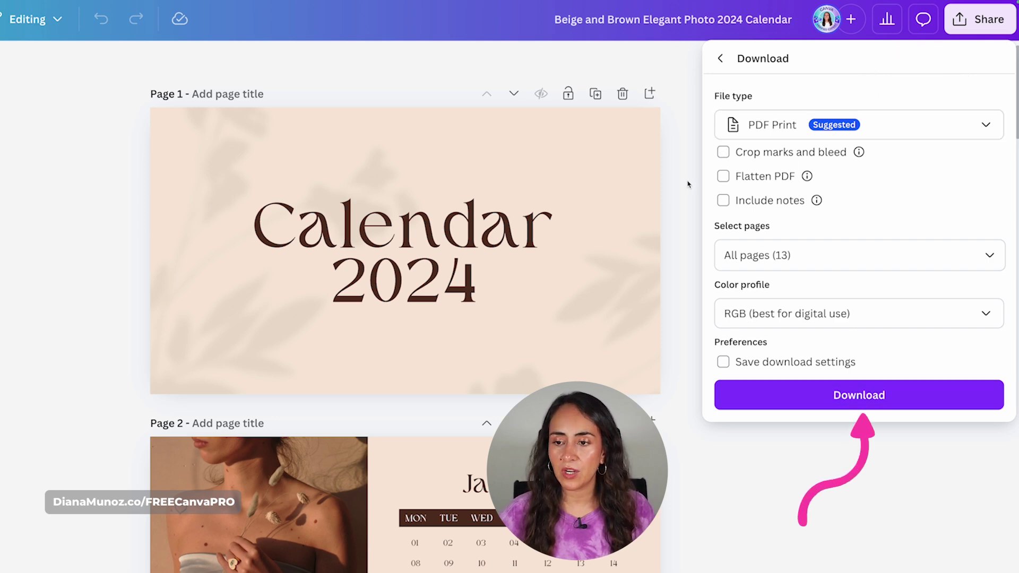
{"action": "left_click", "coordinate": [861, 398]}
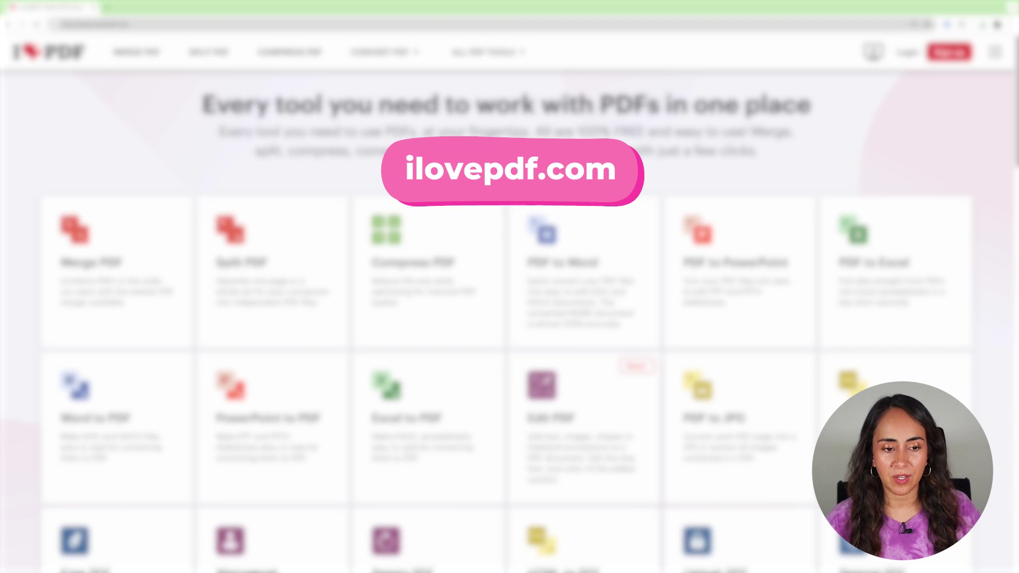
Open iLovePDF's Page numbers tool from the tools grid.
{"action": "scroll", "coordinate": [751, 221], "scroll_direction": "down", "scroll_amount": 8}
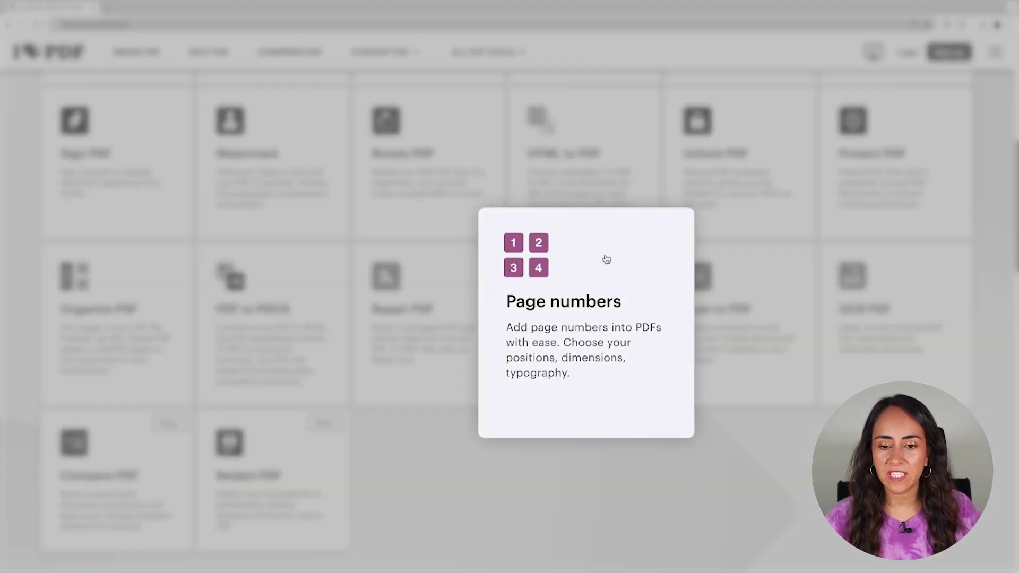
{"action": "left_click", "coordinate": [634, 283]}
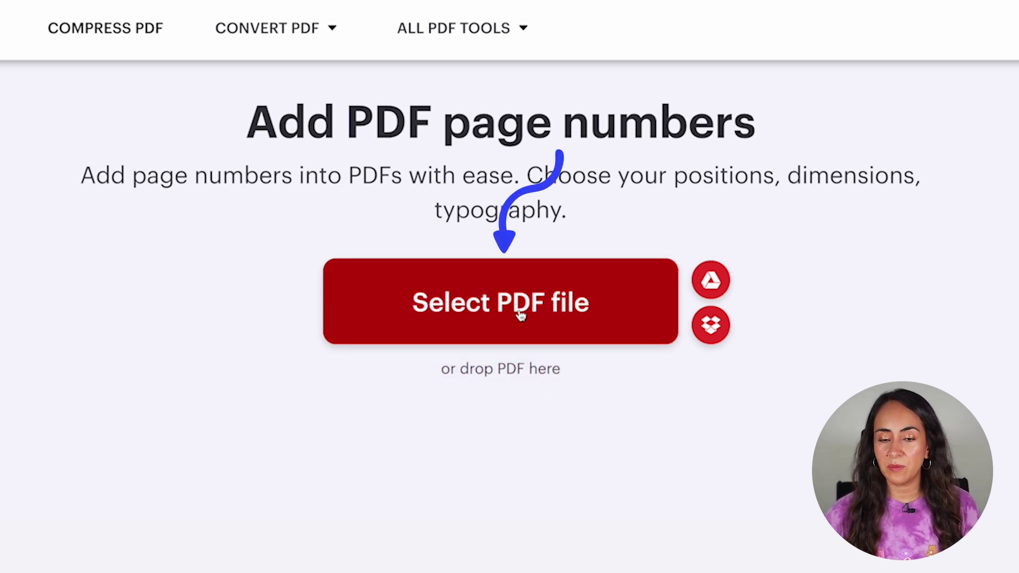
Upload the Beige and Brown Elegant calendar PDF from Documents into the page-numbering tool.
{"action": "left_click", "coordinate": [554, 301]}
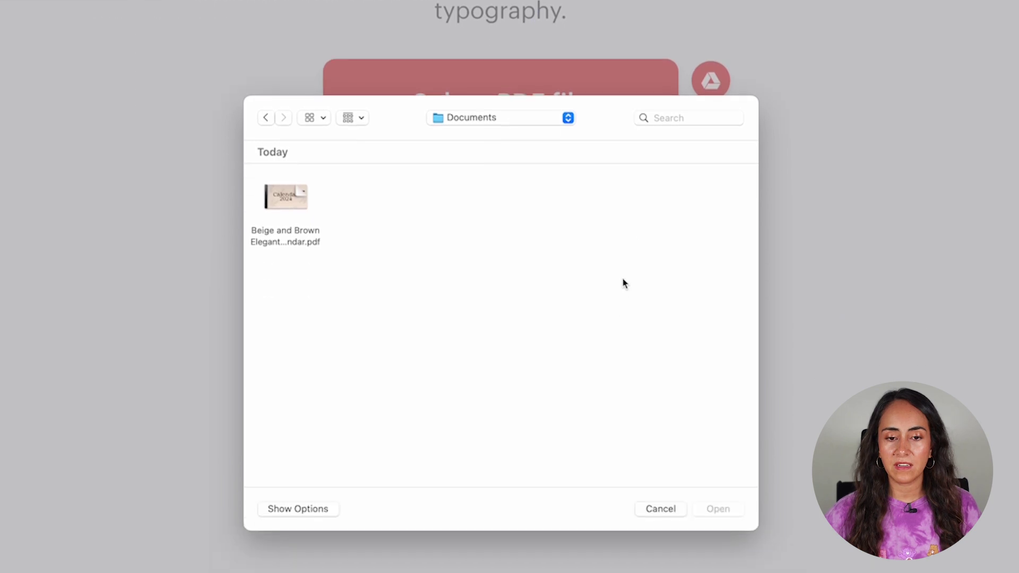
{"action": "left_click_drag", "start_coordinate": [365, 252], "coordinate": [280, 157]}
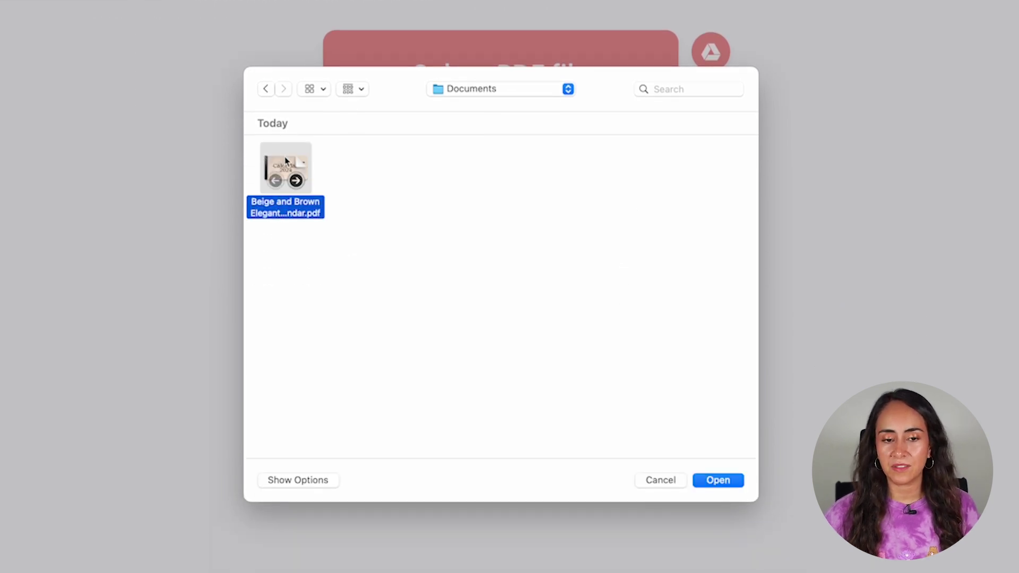
{"action": "left_click", "coordinate": [718, 480]}
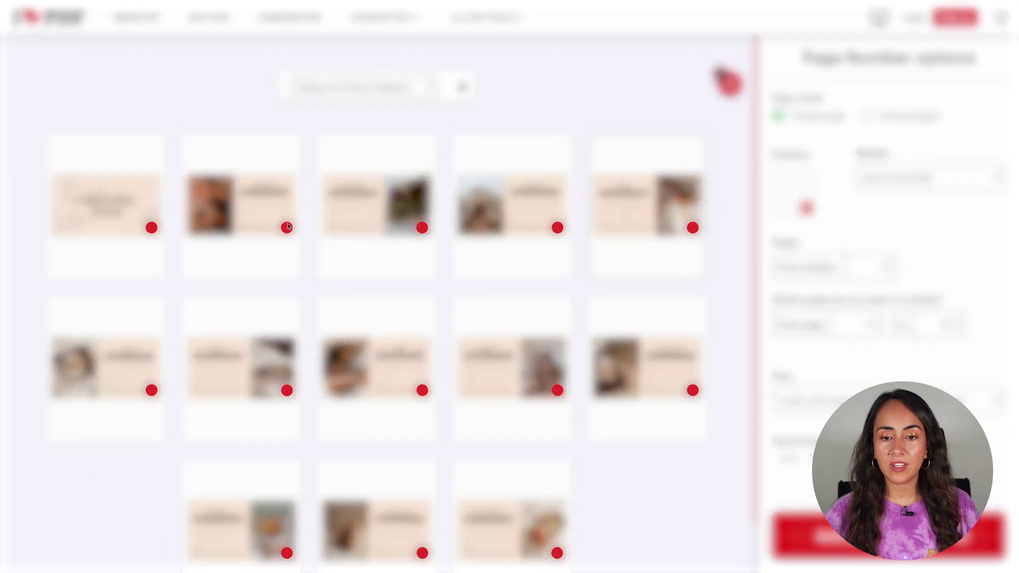
Choose Facing pages mode and, after trying several positions, settle on the outer bottom corners.
{"action": "left_click", "coordinate": [866, 114]}
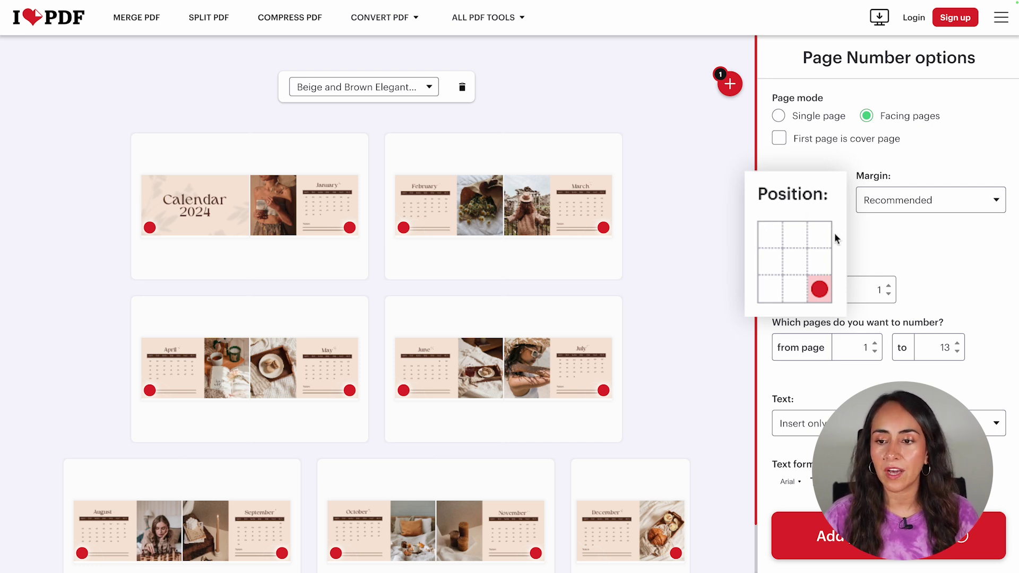
{"action": "left_click", "coordinate": [774, 243]}
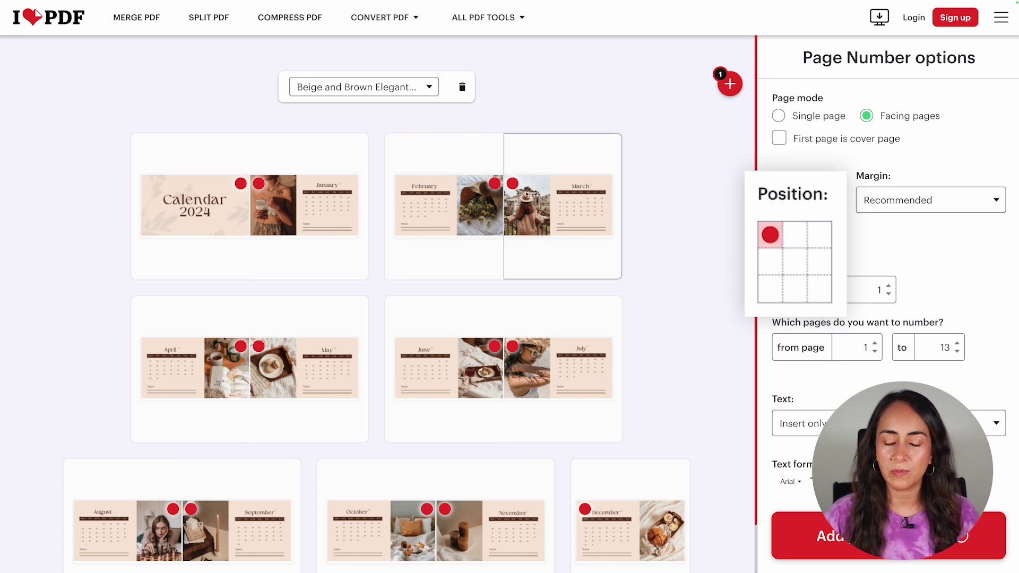
{"action": "left_click", "coordinate": [776, 297]}
{"action": "left_click", "coordinate": [824, 244]}
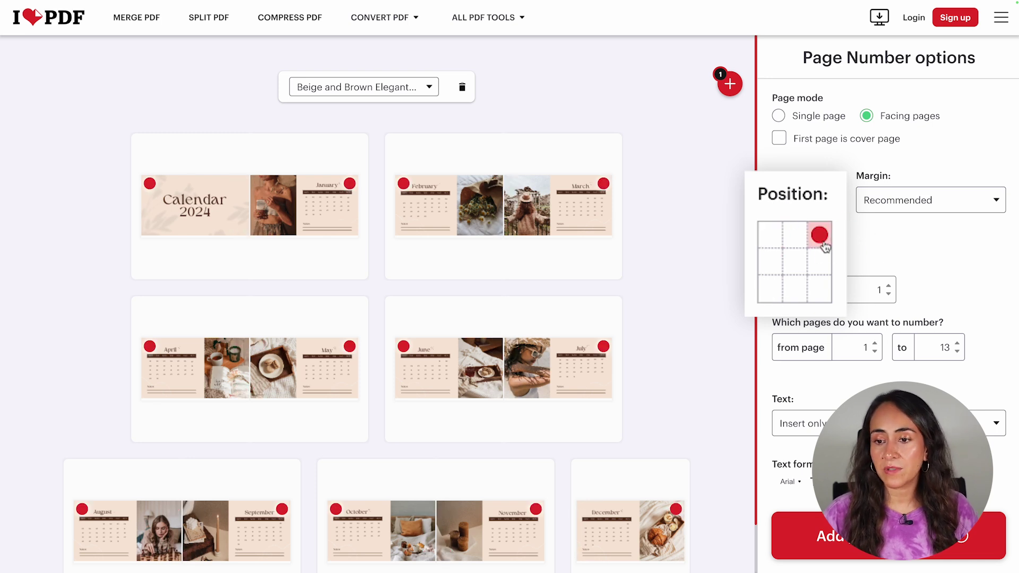
{"action": "left_click", "coordinate": [796, 236]}
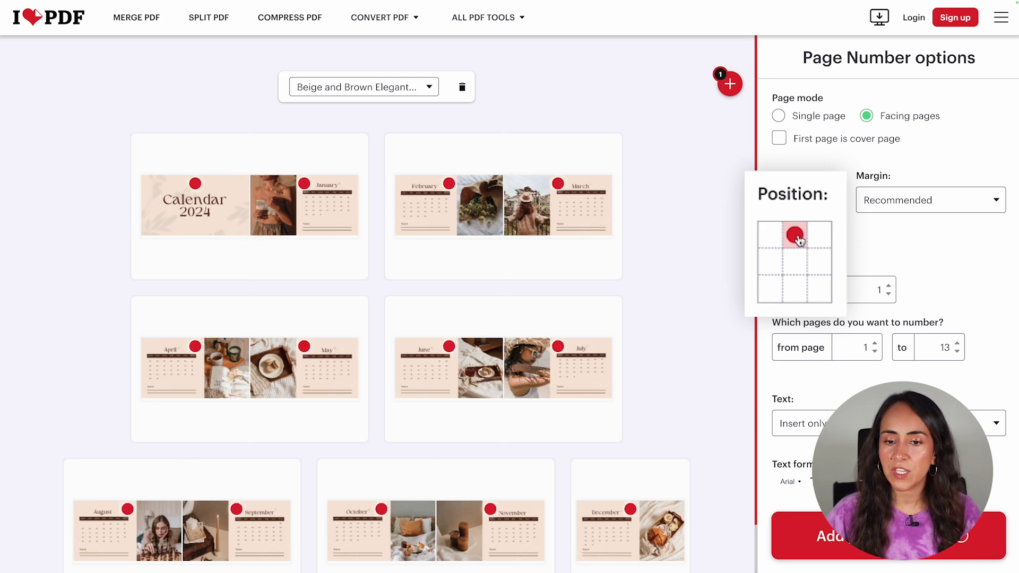
{"action": "left_click", "coordinate": [796, 291]}
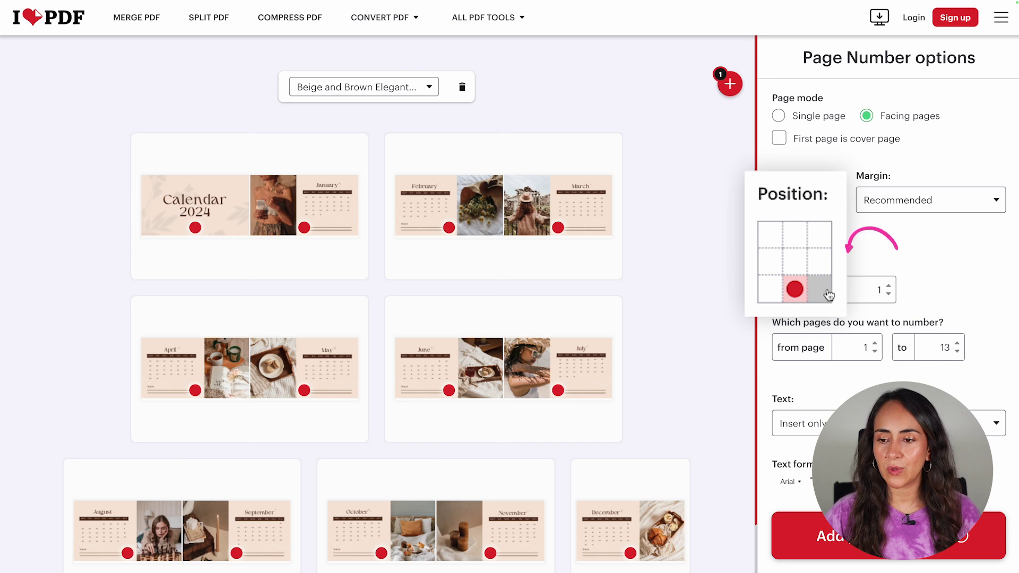
{"action": "left_click", "coordinate": [822, 296]}
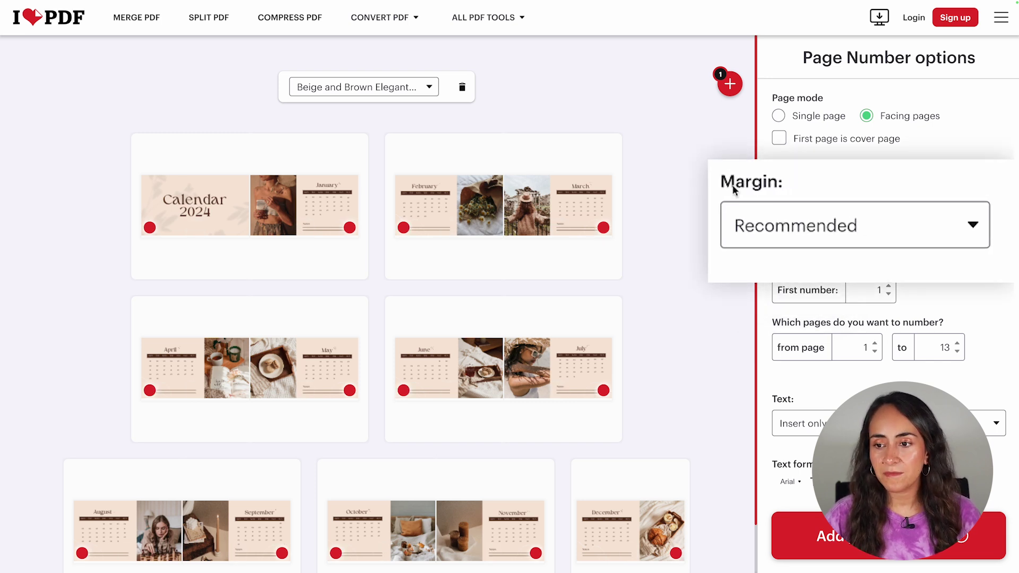
{"action": "left_click", "coordinate": [978, 228]}
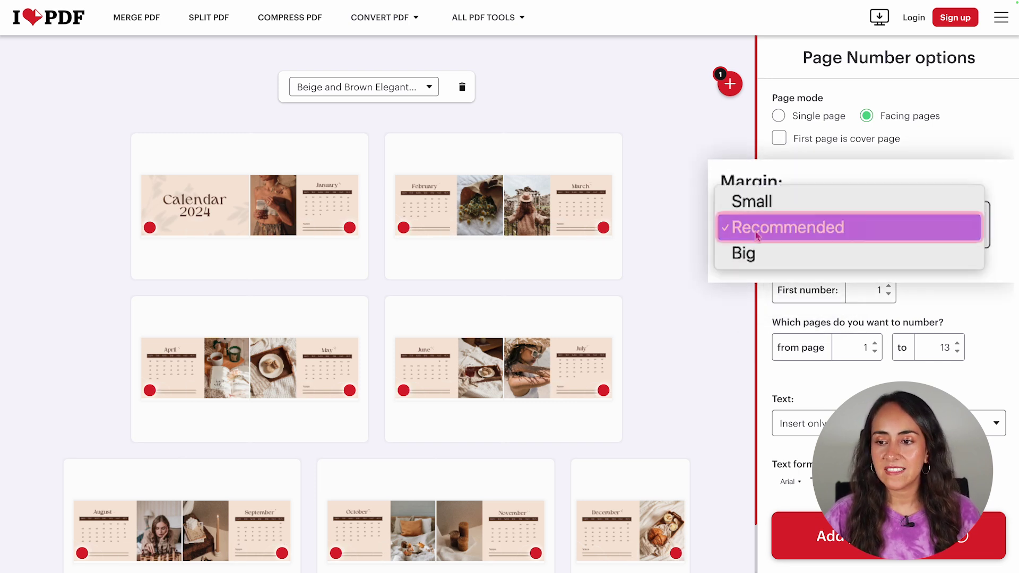
{"action": "left_click", "coordinate": [798, 207]}
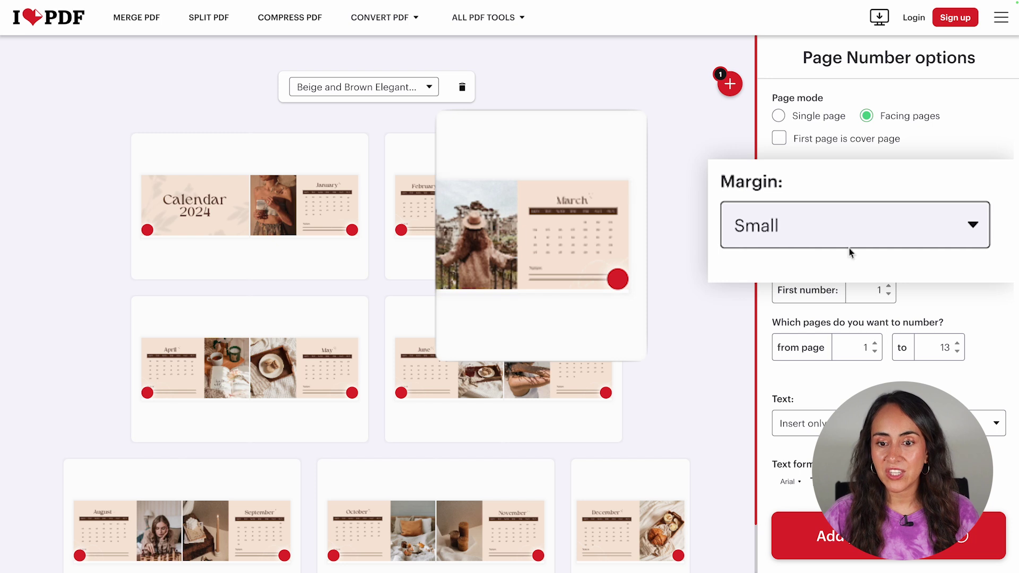
{"action": "left_click", "coordinate": [865, 244]}
{"action": "left_click", "coordinate": [870, 276]}
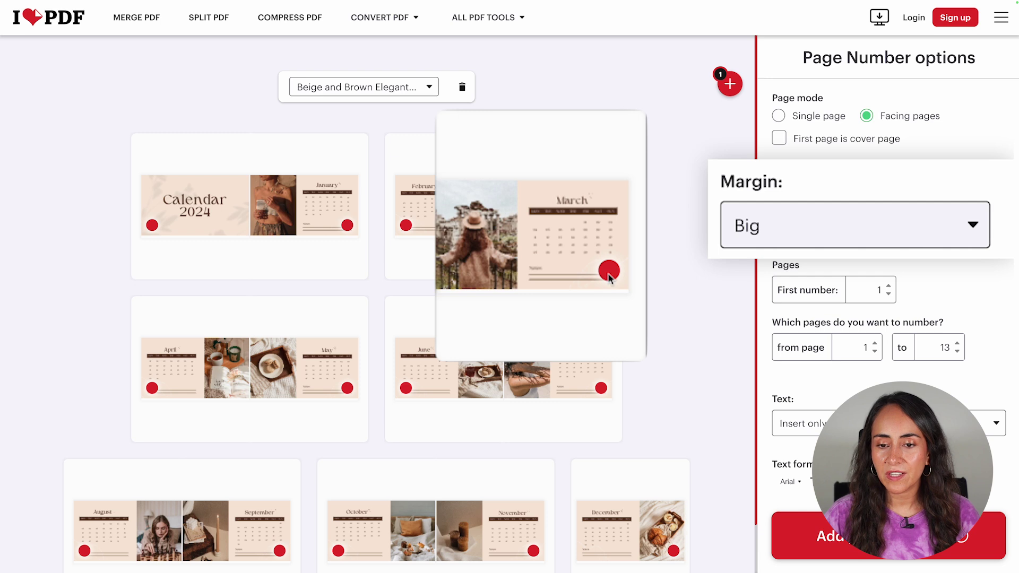
{"action": "left_click", "coordinate": [864, 227]}
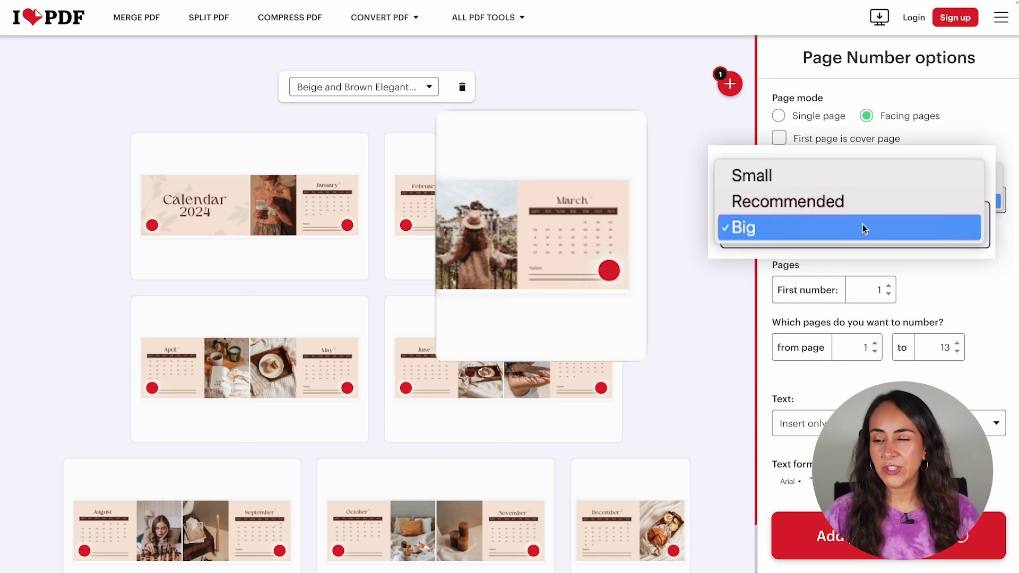
{"action": "left_click", "coordinate": [853, 212]}
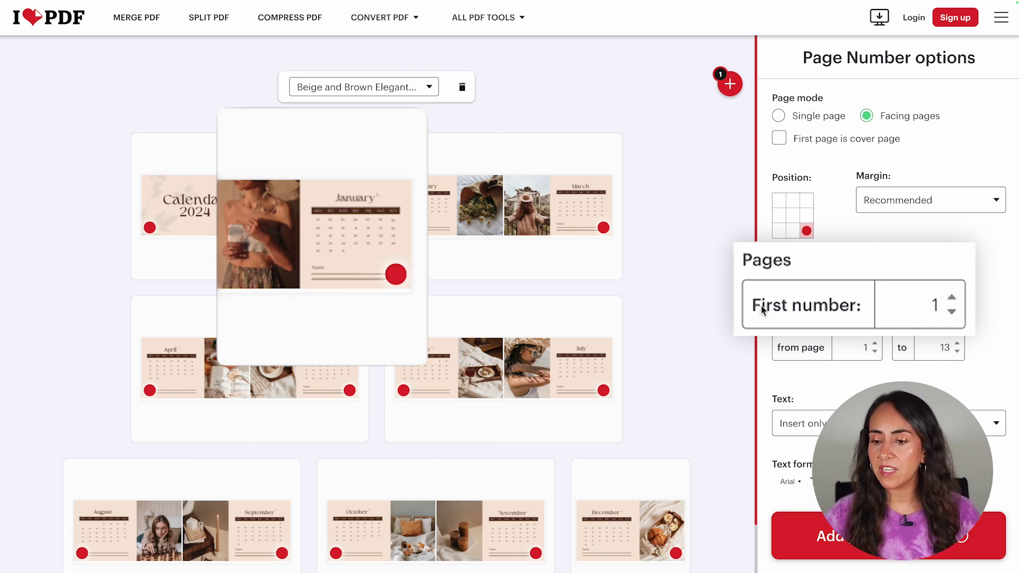
Number pages 2 through 12 only, with the first number set to 2.
{"action": "left_click", "coordinate": [952, 297]}
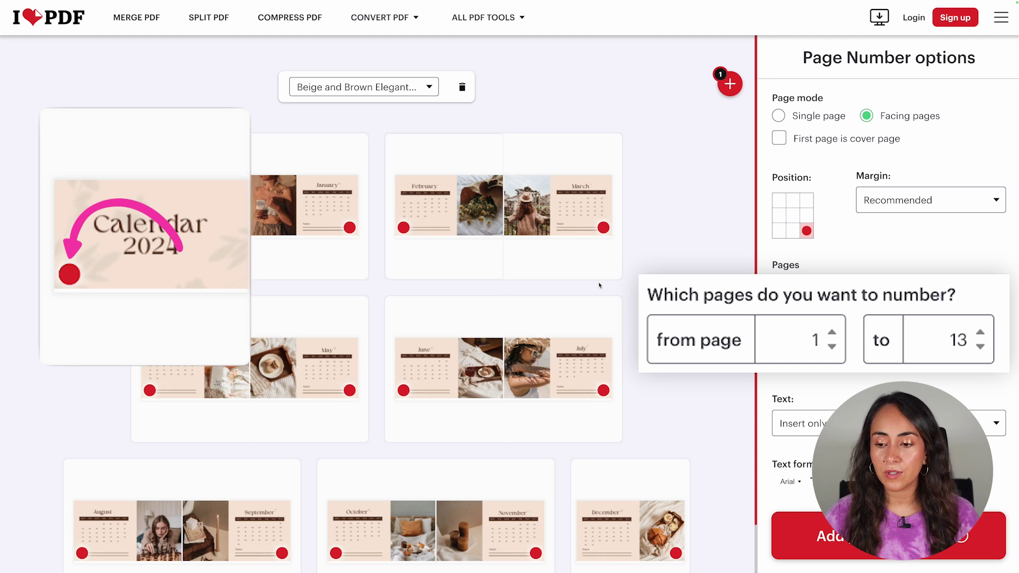
{"action": "left_click", "coordinate": [832, 333]}
{"action": "scroll", "coordinate": [559, 247], "scroll_direction": "down", "scroll_amount": 1}
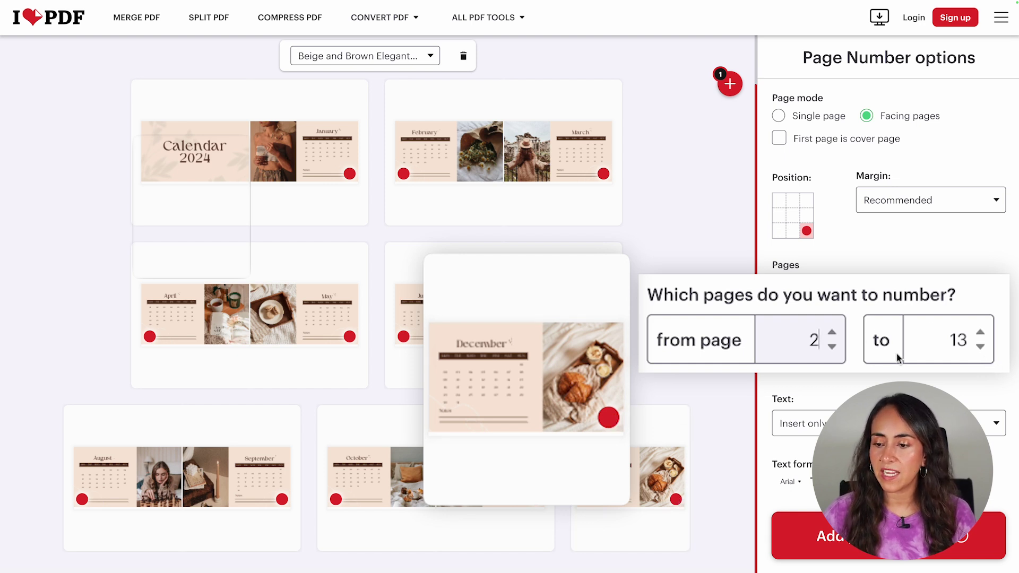
{"action": "left_click", "coordinate": [980, 346]}
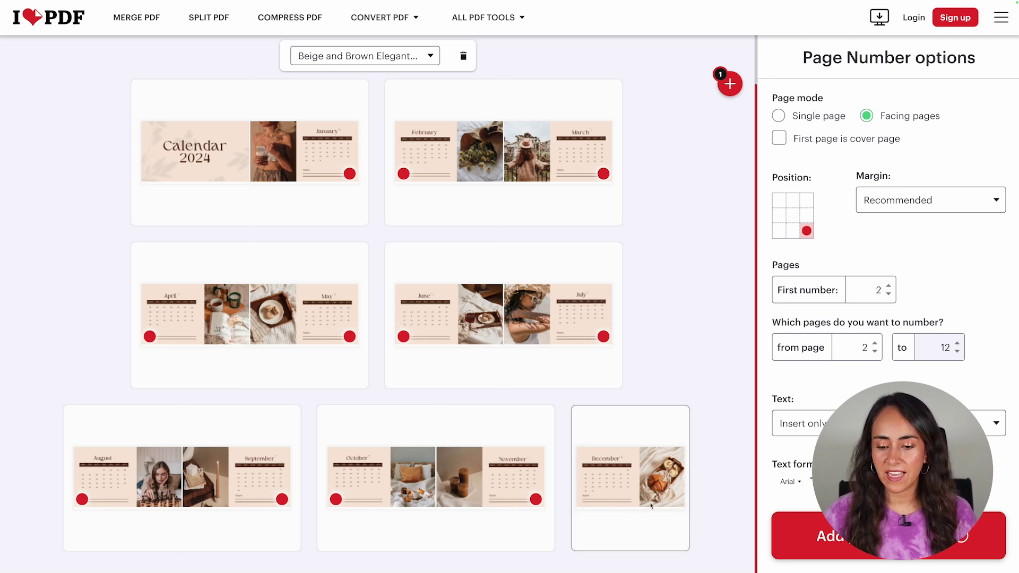
{"action": "key", "text": "Tab"}
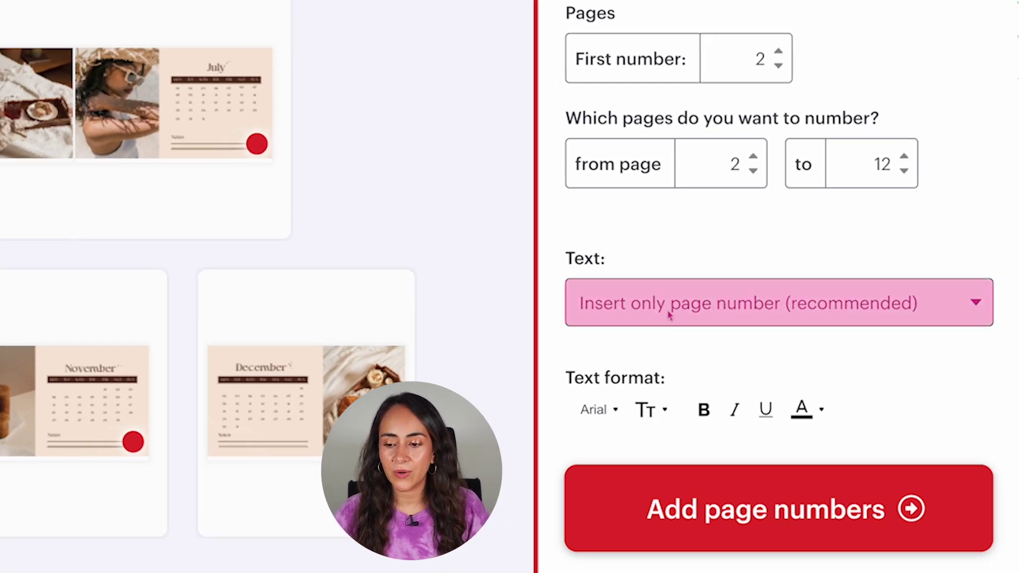
{"action": "left_click", "coordinate": [932, 312]}
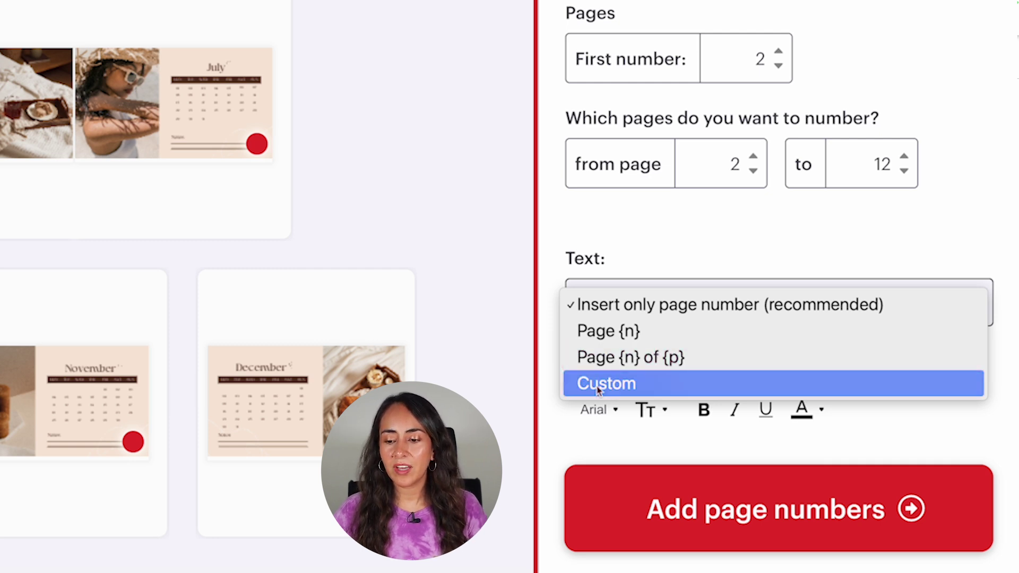
{"action": "left_click", "coordinate": [629, 390]}
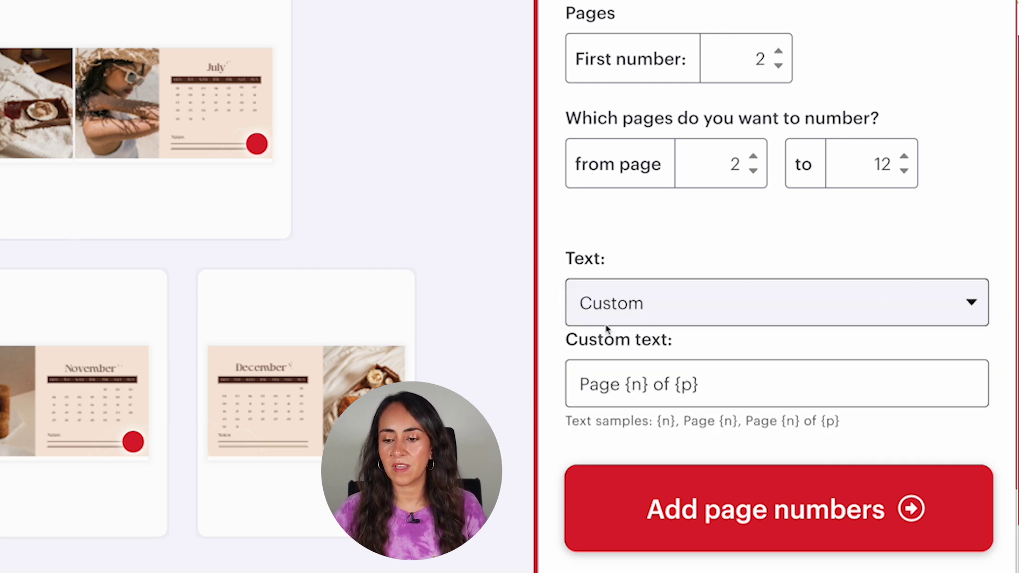
{"action": "left_click", "coordinate": [940, 306]}
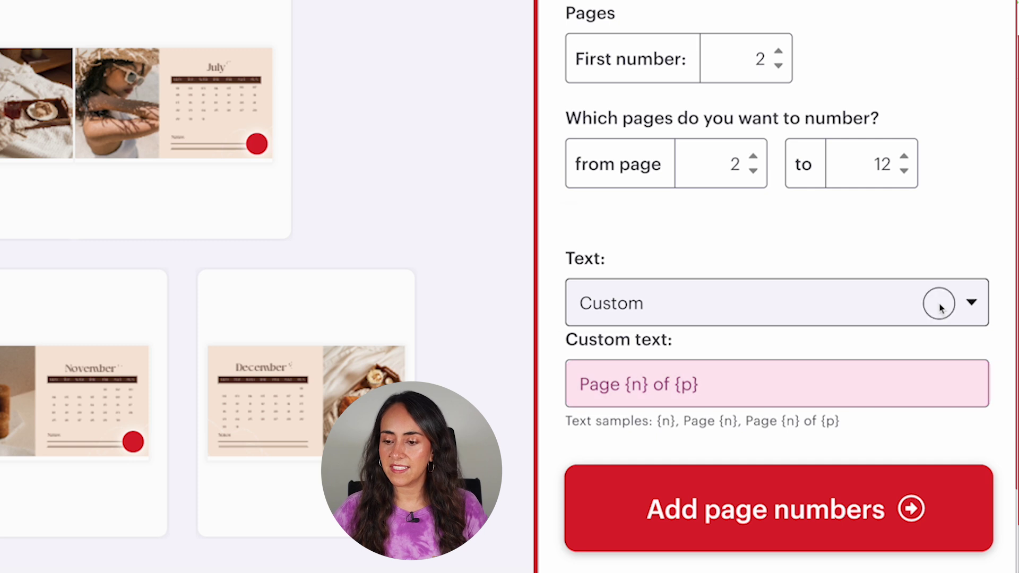
{"action": "left_click", "coordinate": [822, 237]}
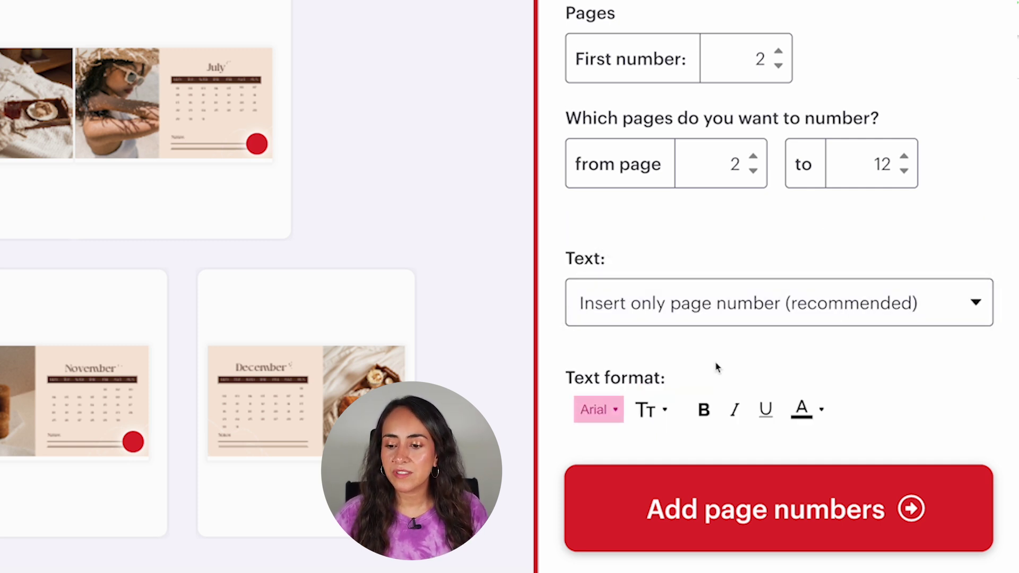
{"action": "left_click", "coordinate": [610, 411]}
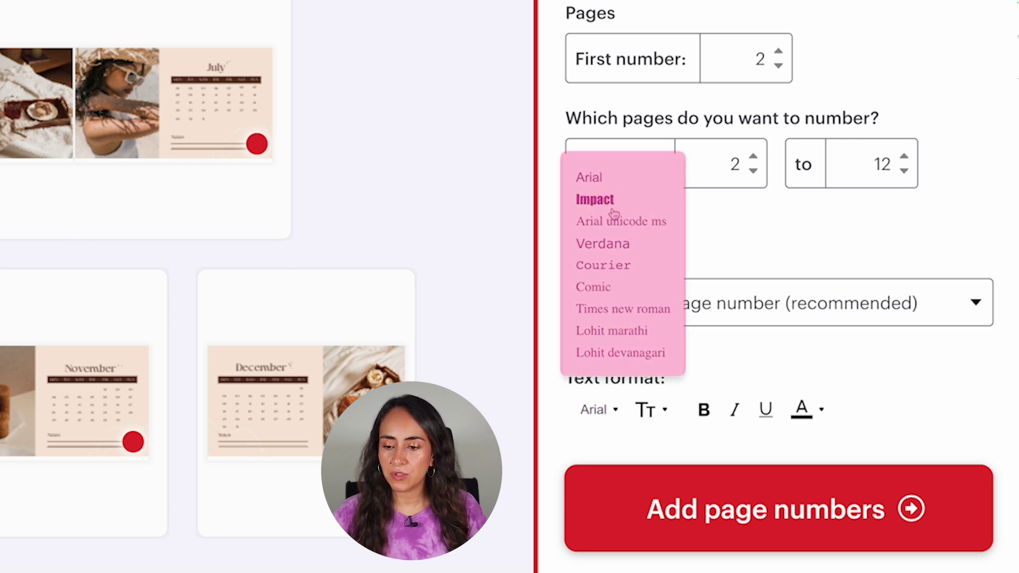
{"action": "left_click", "coordinate": [747, 361]}
{"action": "left_click", "coordinate": [658, 413]}
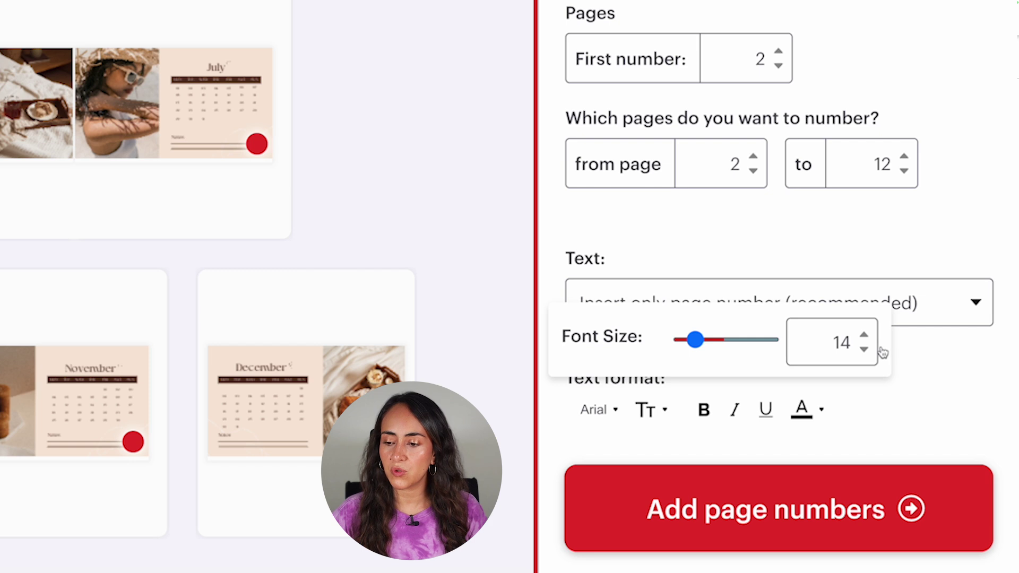
{"action": "left_click", "coordinate": [915, 372]}
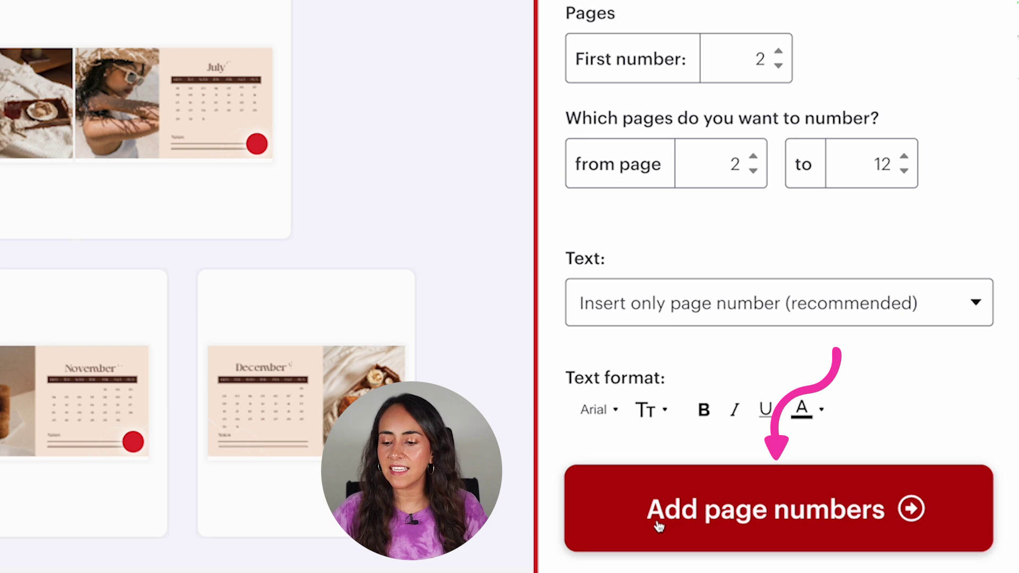
Apply the page numbers and save Beige and Brown Elegant Photo 2024 Calendar_pagenumber.pdf to Documents.
{"action": "left_click", "coordinate": [934, 519]}
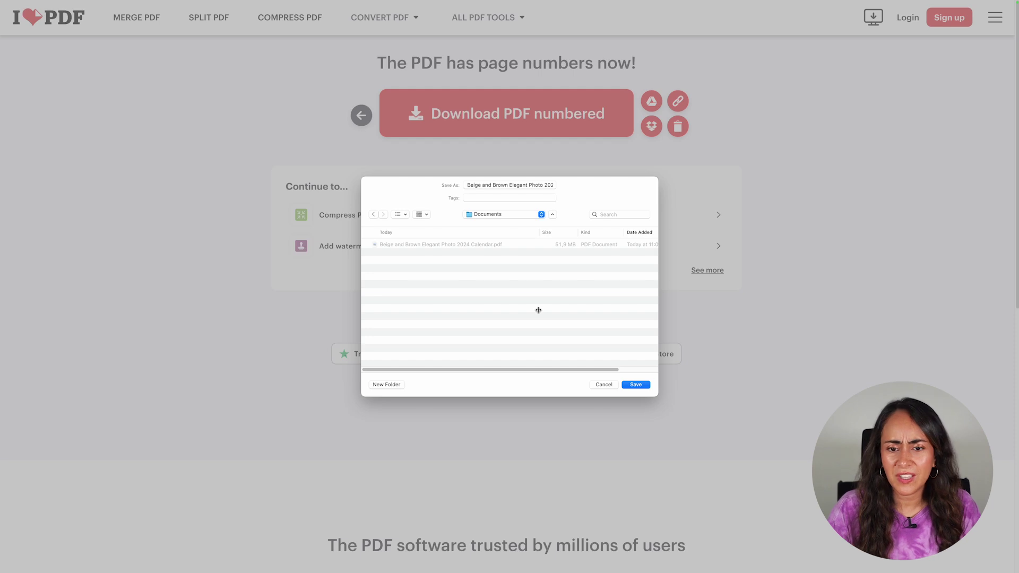
{"action": "left_click", "coordinate": [637, 385]}
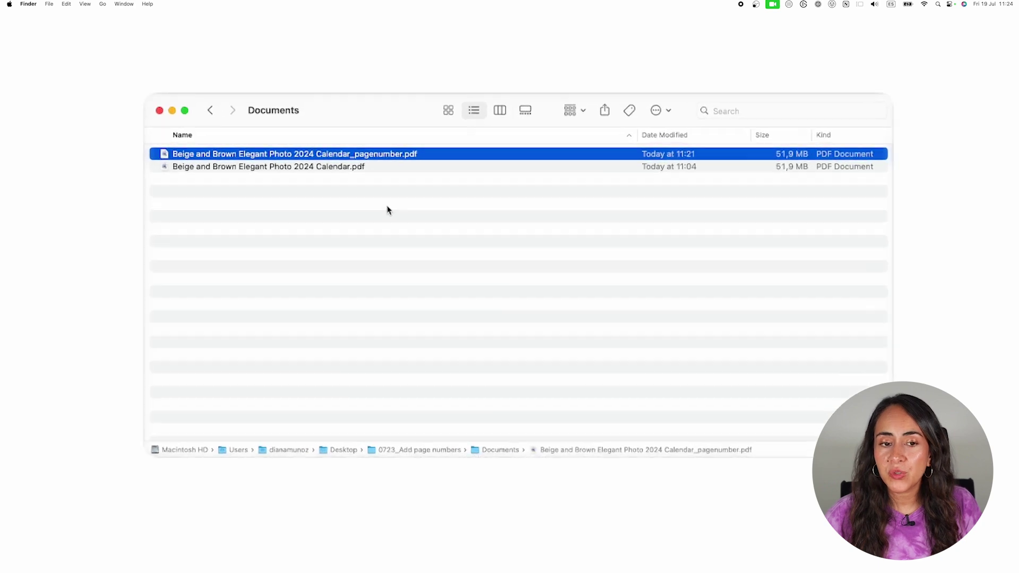
Quick Look the original calendar PDF, viewing its January, February and March pages.
{"action": "left_click", "coordinate": [173, 168]}
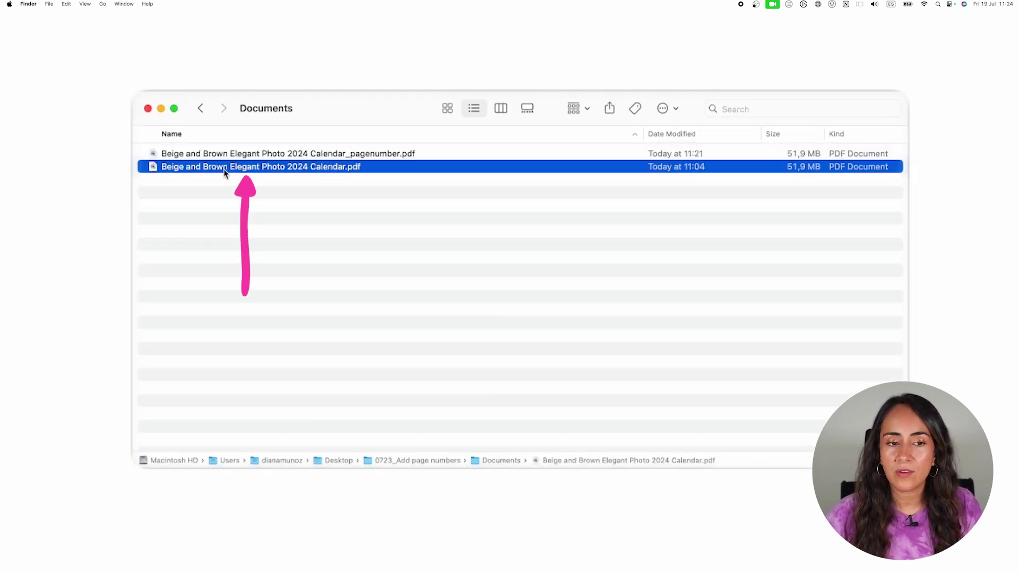
{"action": "key", "text": "space"}
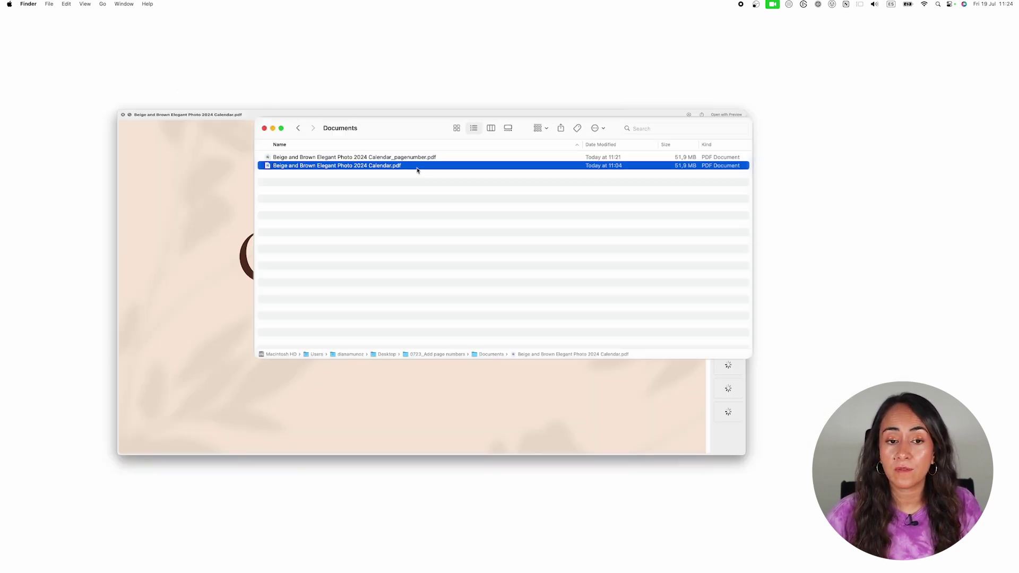
{"action": "left_click", "coordinate": [824, 156]}
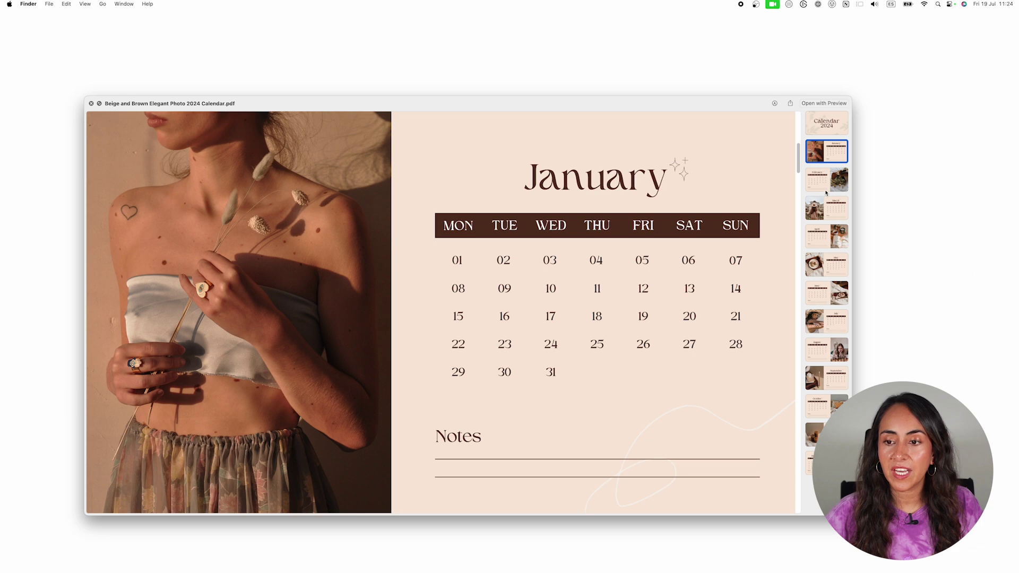
{"action": "left_click", "coordinate": [826, 183]}
{"action": "left_click", "coordinate": [827, 211]}
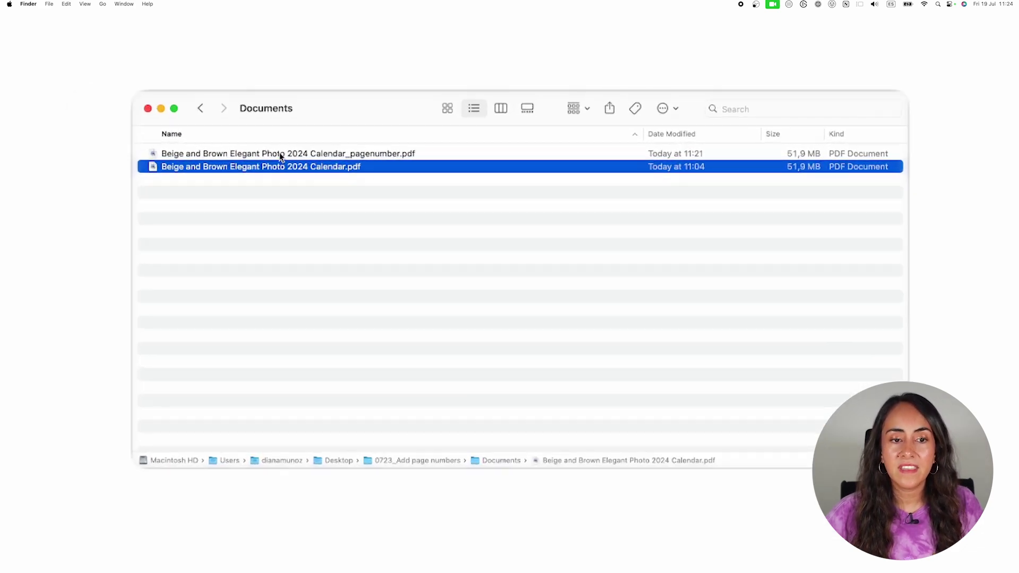
Quick Look the _pagenumber PDF, viewing its February and March pages to confirm numbering.
{"action": "left_click", "coordinate": [238, 157]}
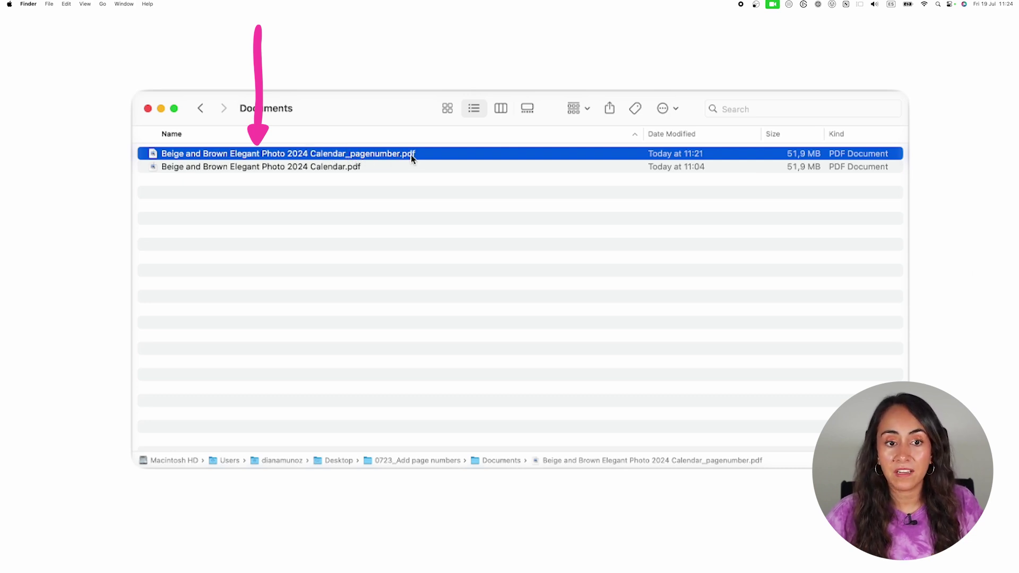
{"action": "key", "text": "space"}
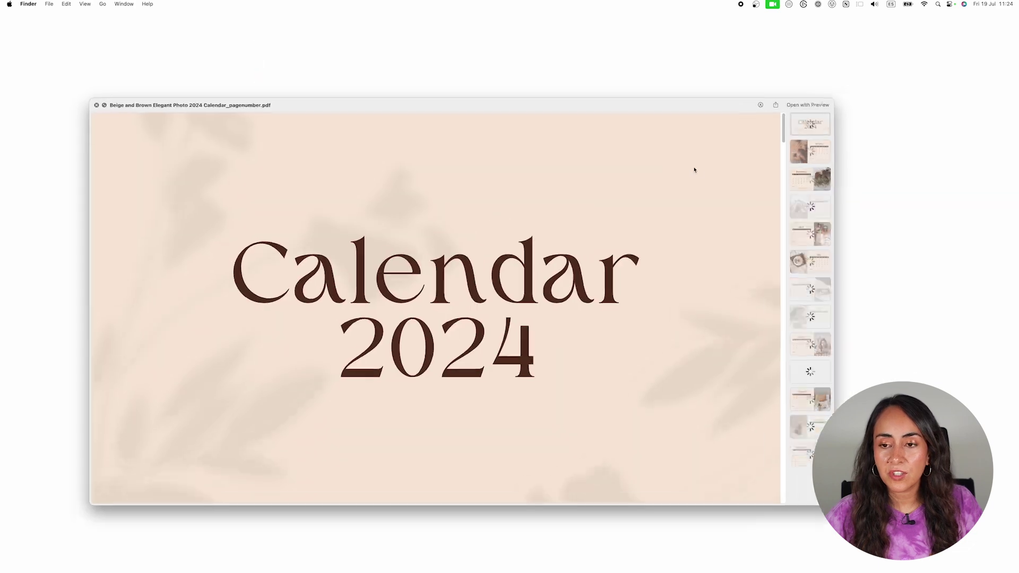
{"action": "scroll", "coordinate": [791, 502], "scroll_direction": "down", "scroll_amount": 5}
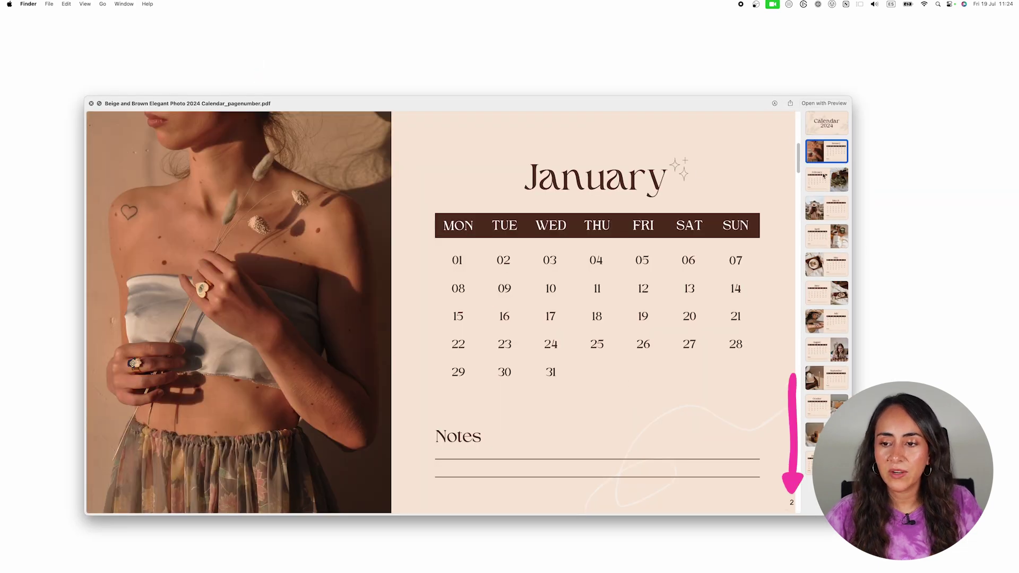
{"action": "left_click", "coordinate": [824, 177]}
{"action": "left_click", "coordinate": [837, 207]}
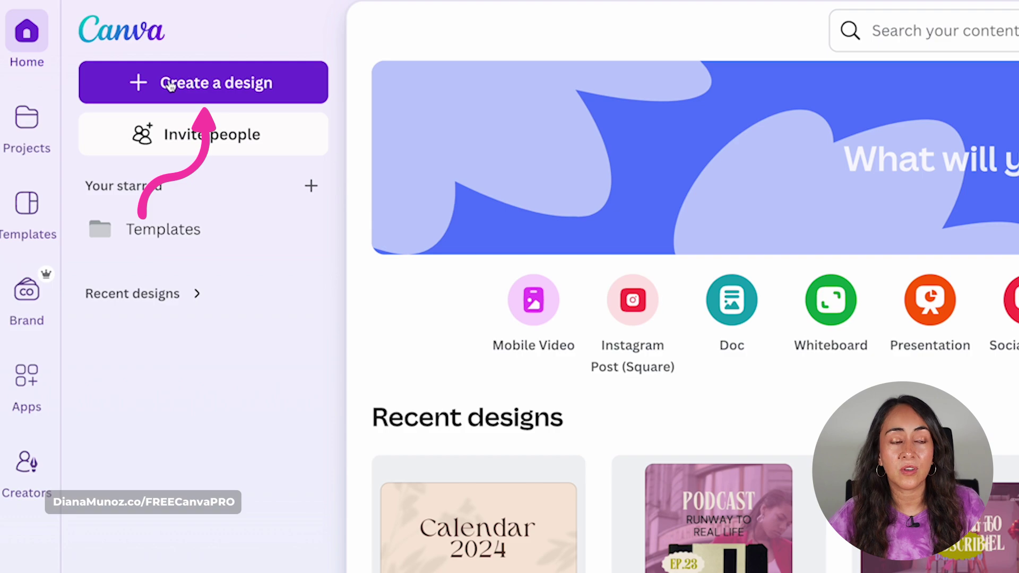
Import the _pagenumber calendar PDF from Documents as a new 13-page Canva design.
{"action": "left_click", "coordinate": [169, 86]}
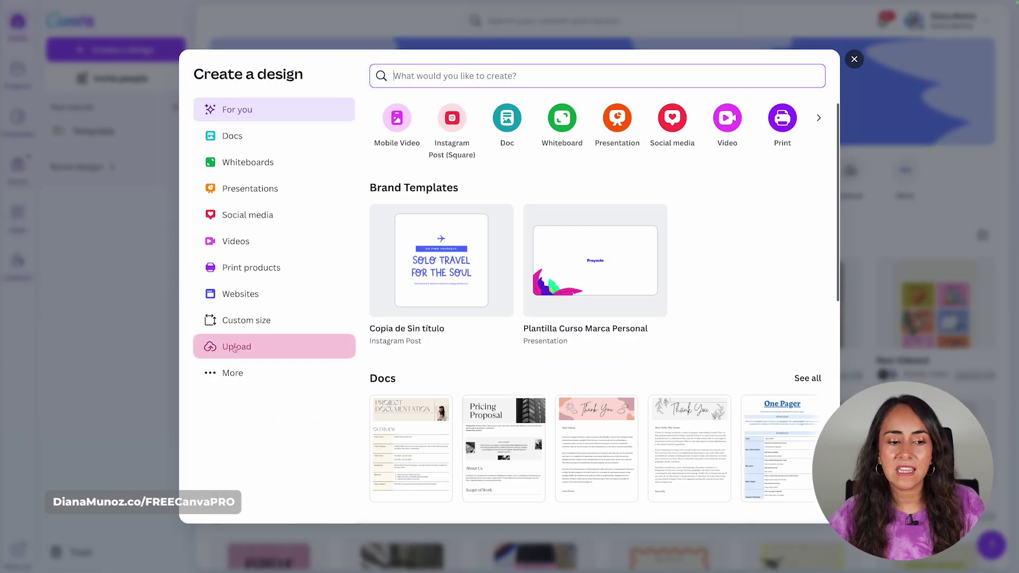
{"action": "left_click", "coordinate": [854, 59]}
{"action": "left_click", "coordinate": [736, 298]}
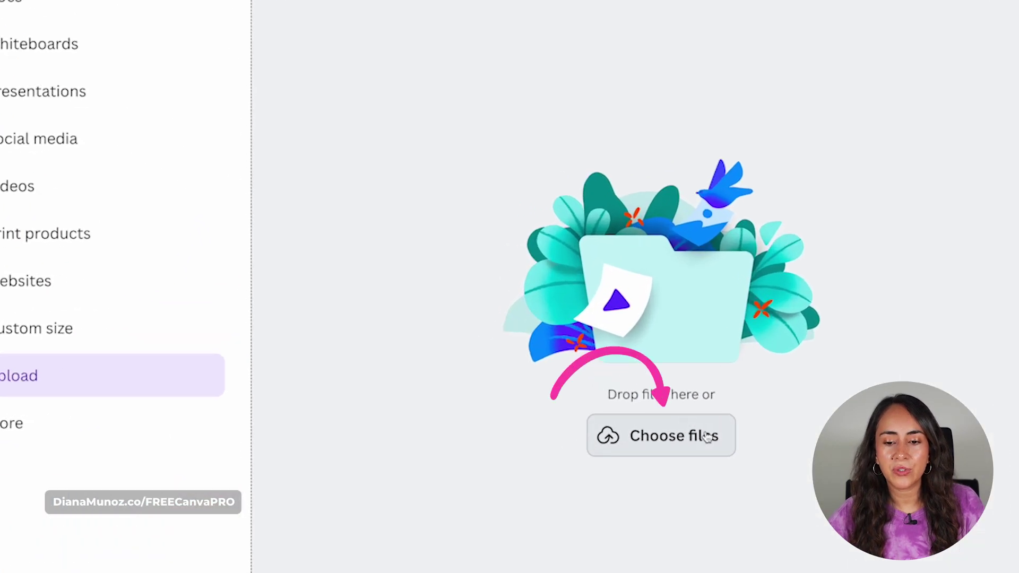
{"action": "left_click", "coordinate": [625, 382]}
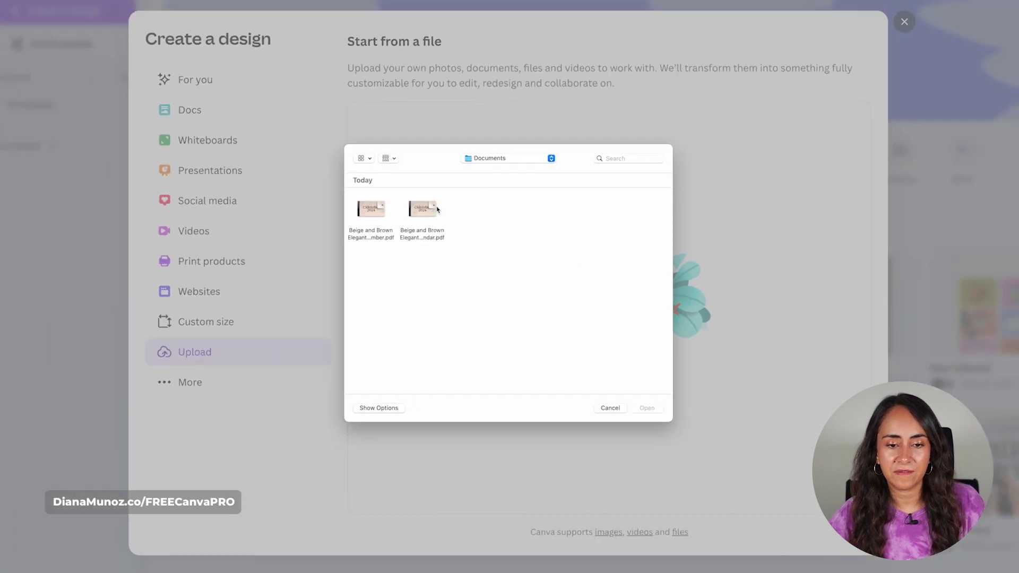
{"action": "key", "text": "space"}
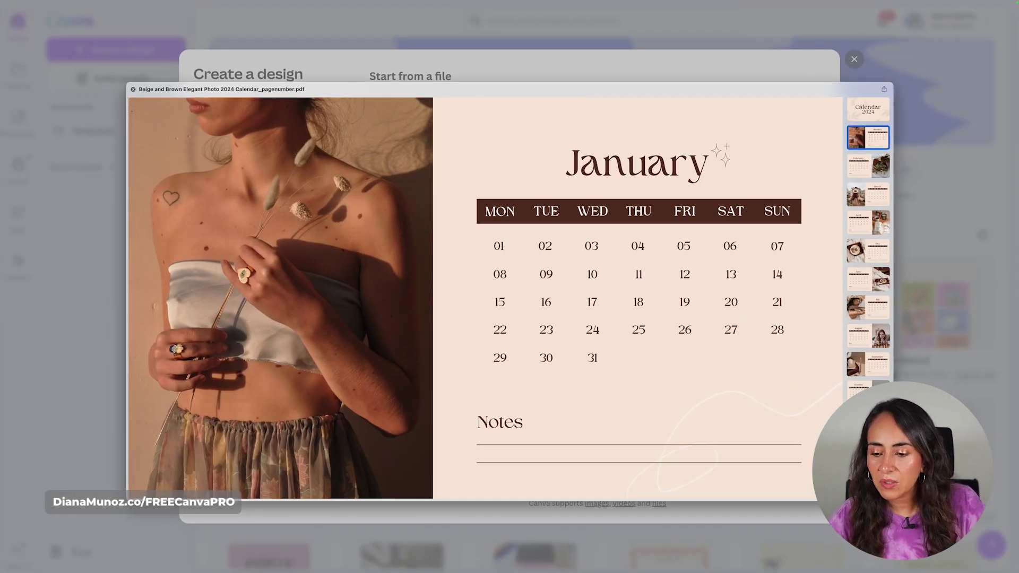
{"action": "key", "text": "space"}
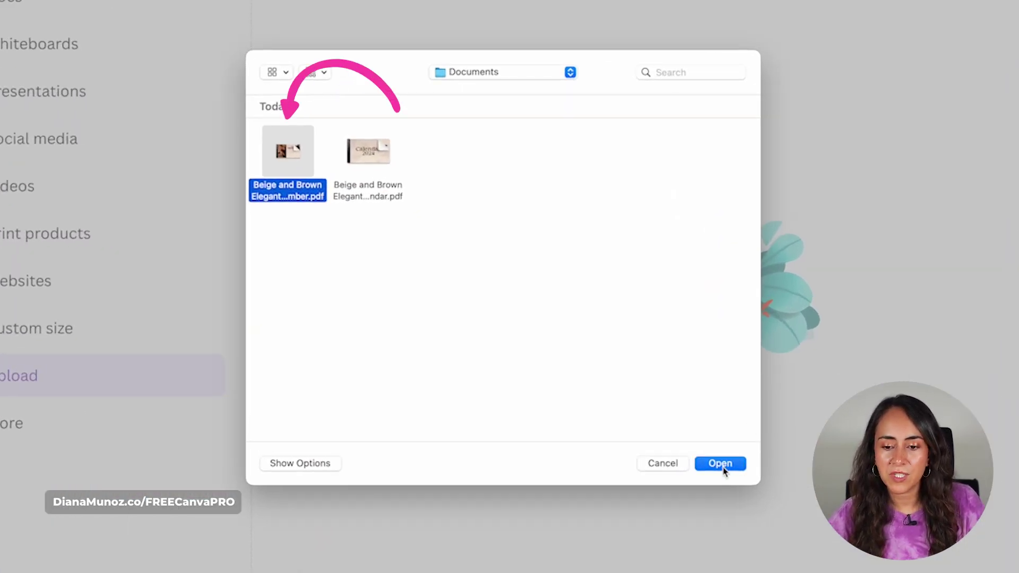
{"action": "left_click", "coordinate": [732, 463]}
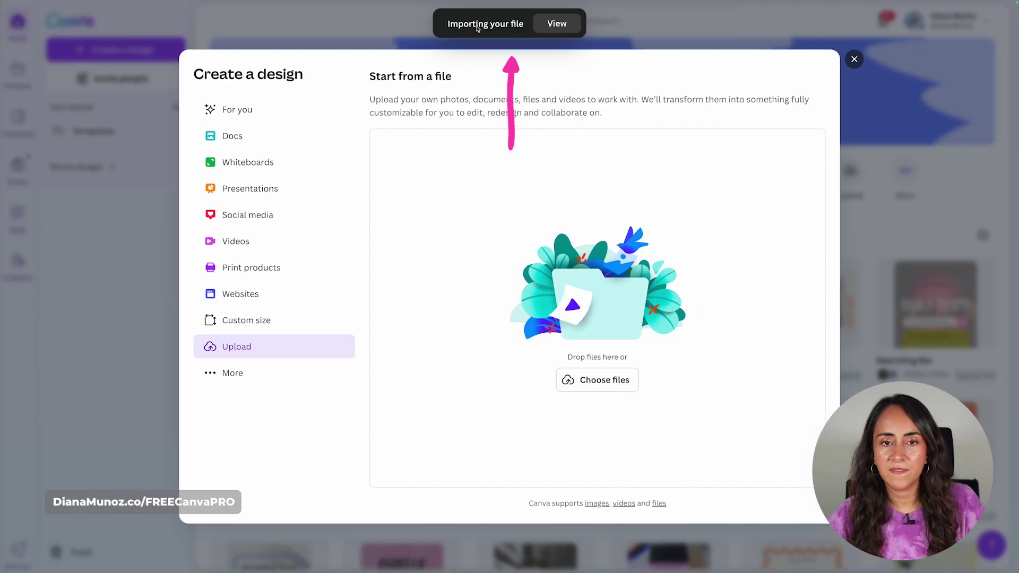
{"action": "left_click", "coordinate": [854, 60]}
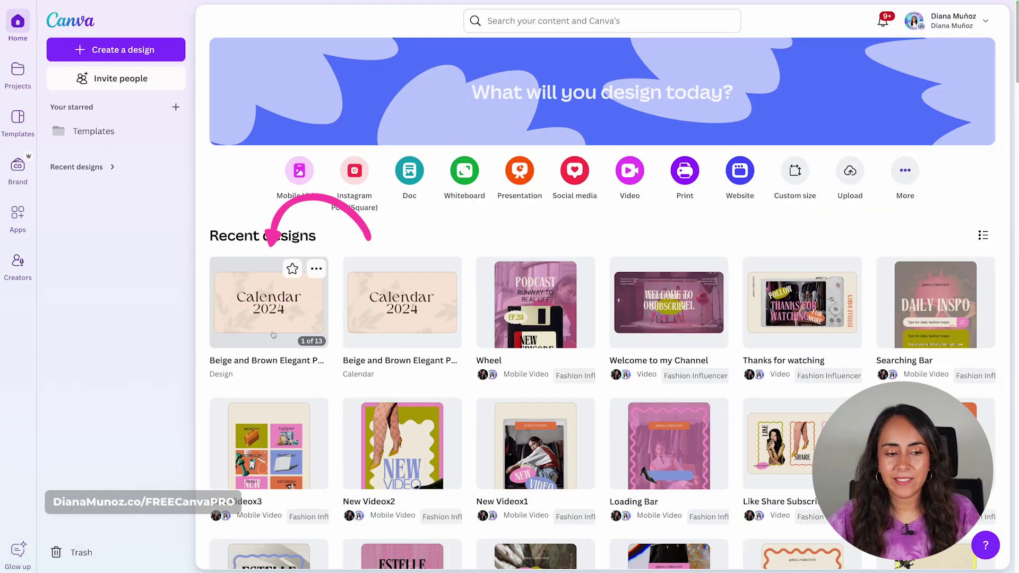
Open the imported Calendar 2024 design (1 of 13 pages) from Recent designs.
{"action": "left_click", "coordinate": [264, 305]}
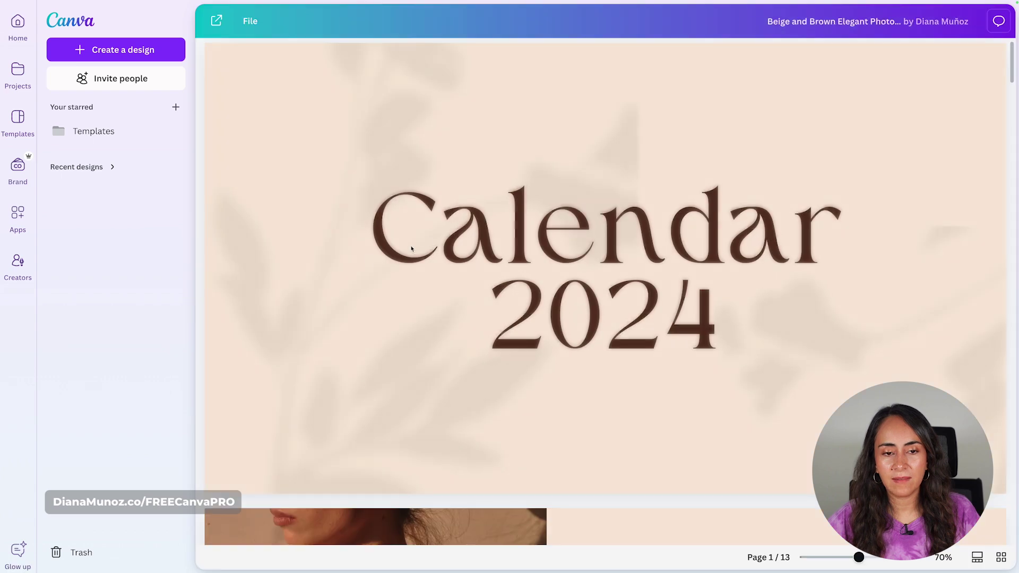